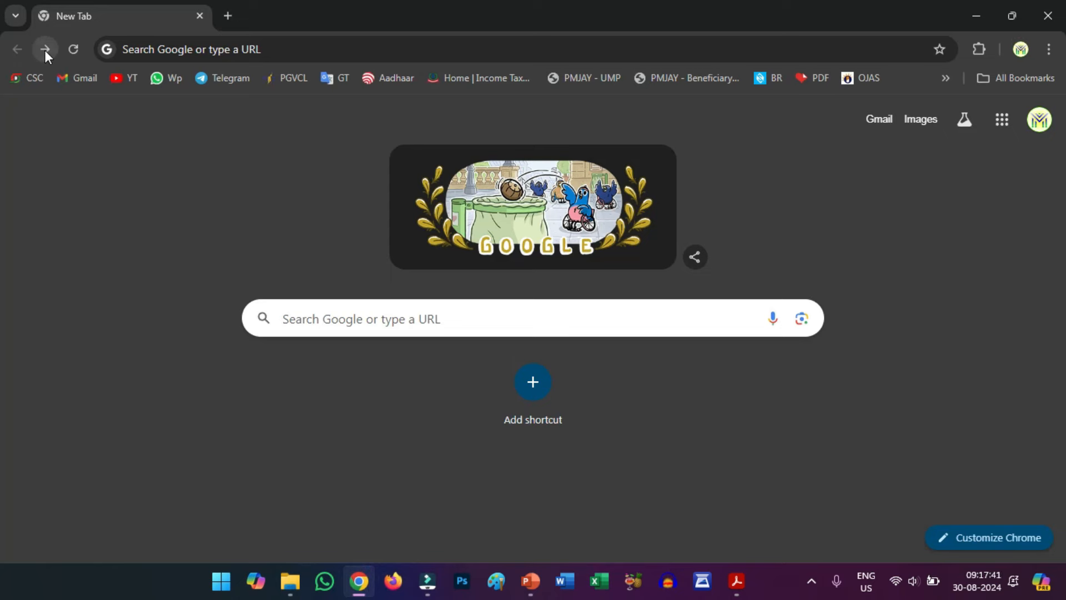
Open the Citizen Portal GUJARAT POLICE website from the Google search results for "citizen portal"
click(44, 50)
click(217, 128)
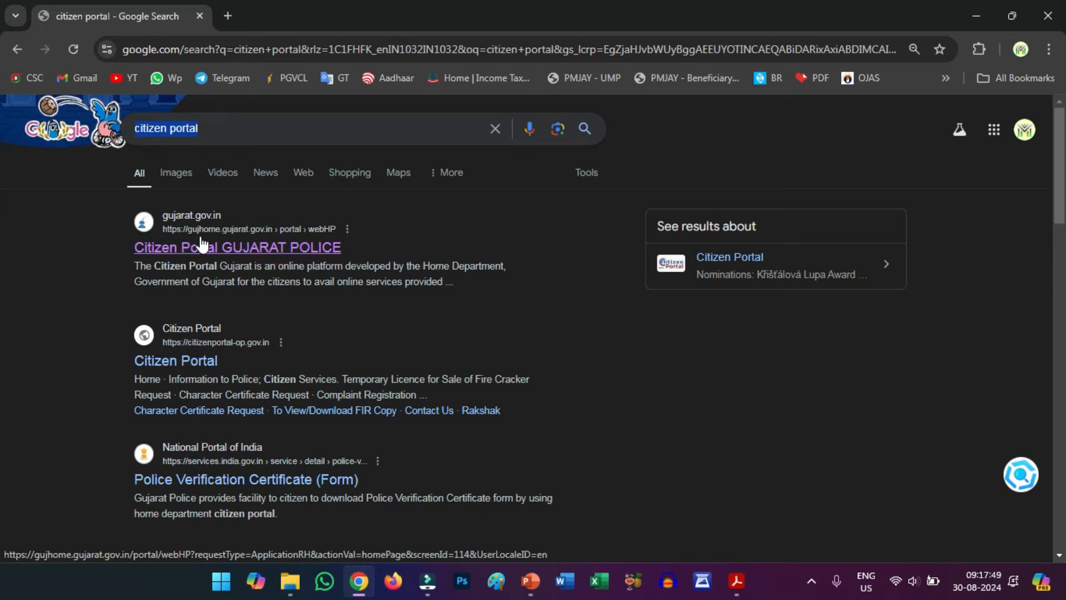
click(239, 245)
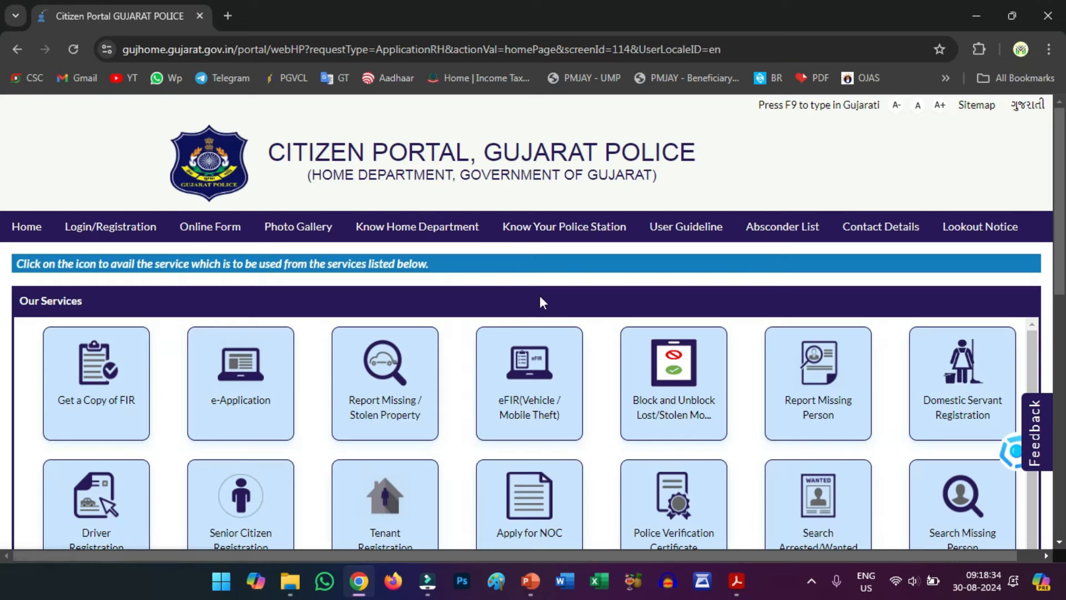
Look over the available services, and open the registration form for a new citizen account
scroll(579, 311, down, 5)
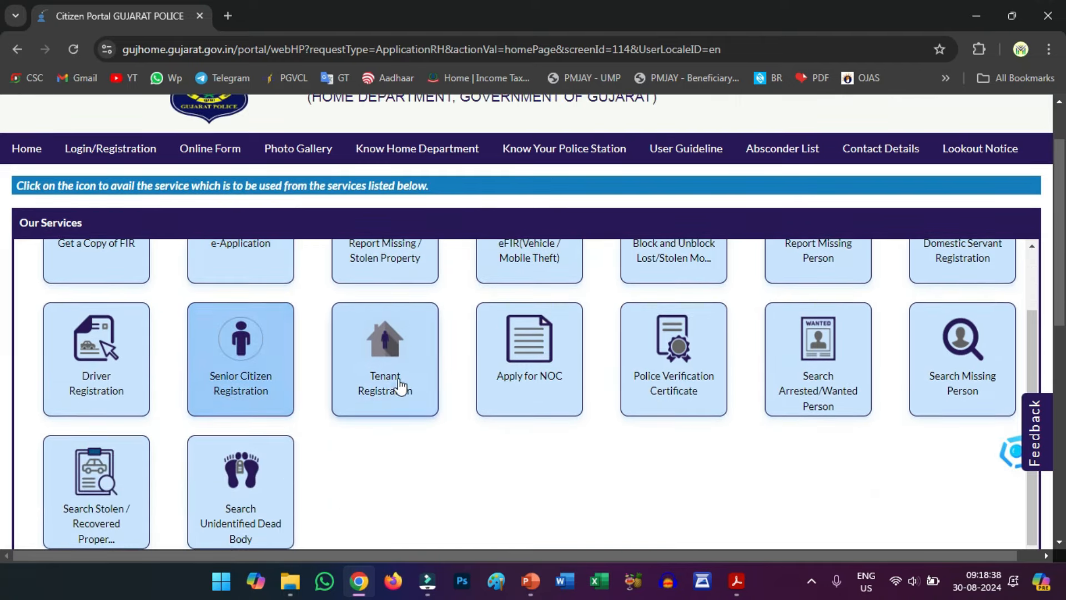
scroll(430, 383, up, 2)
scroll(364, 353, up, 2)
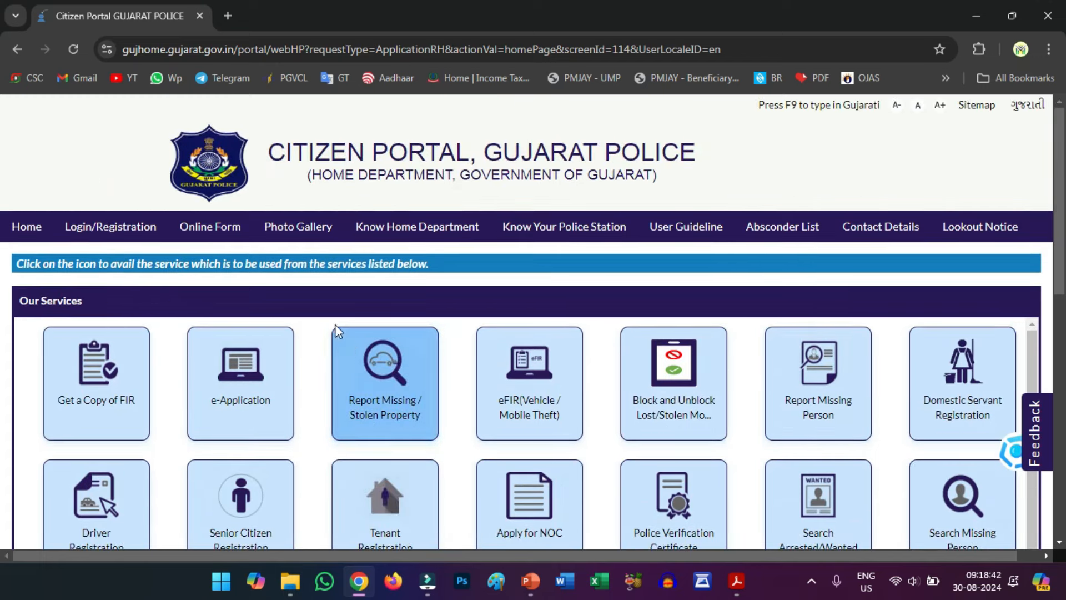
click(120, 230)
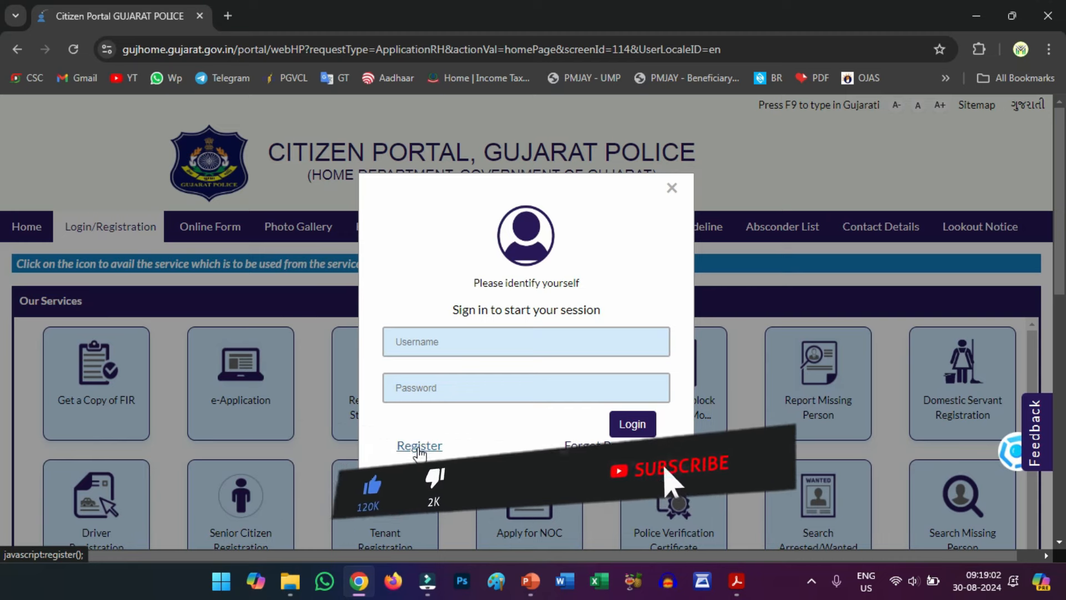
click(419, 447)
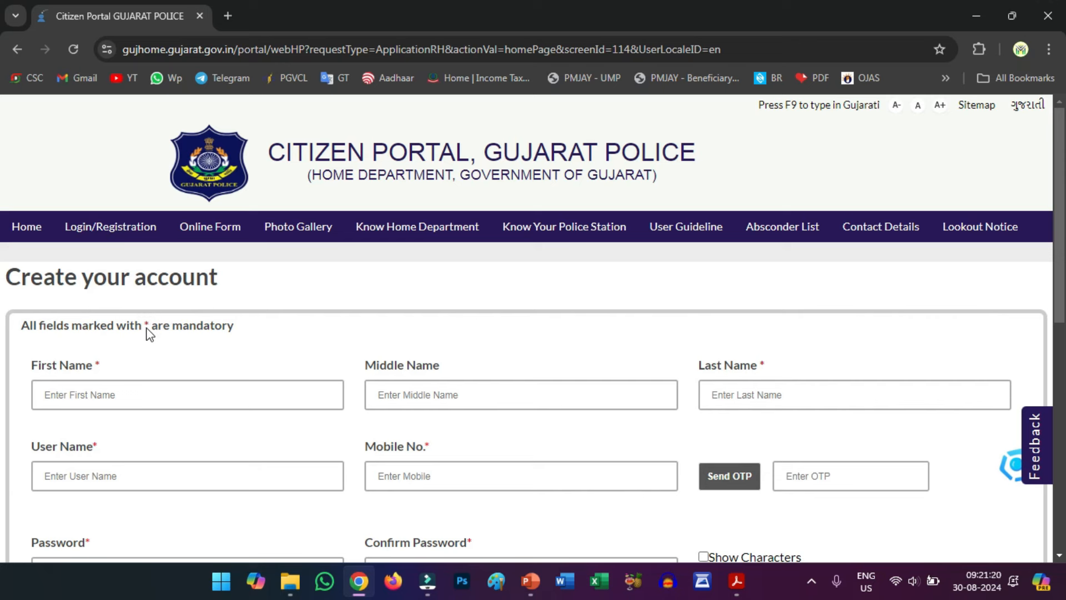
Examine the mandatory-field note and the name, user name and mobile number fields of the account creation form
drag(143, 323, 149, 325)
click(102, 395)
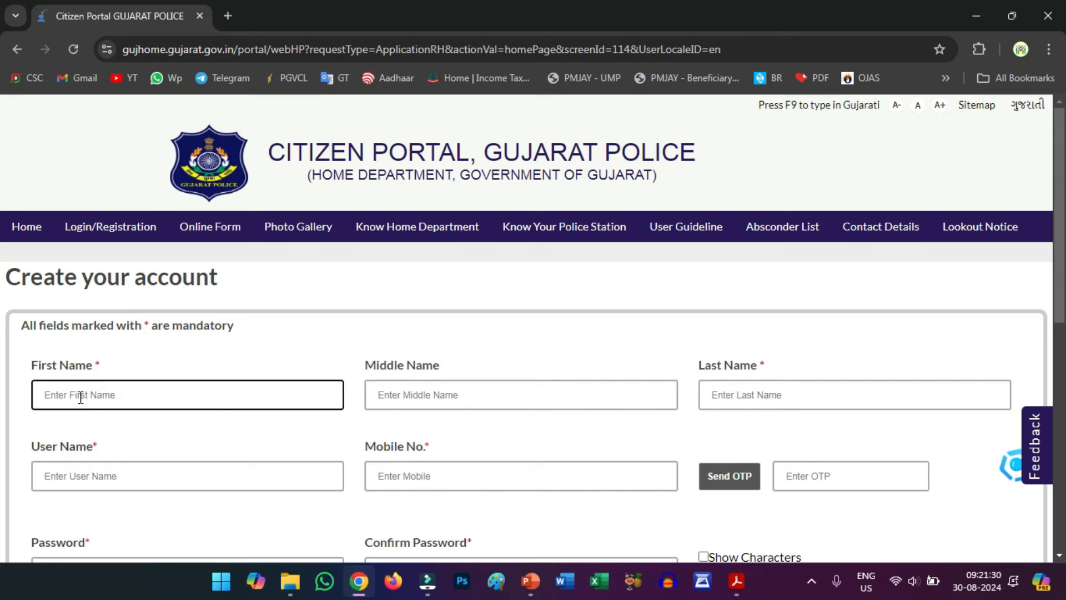
click(386, 395)
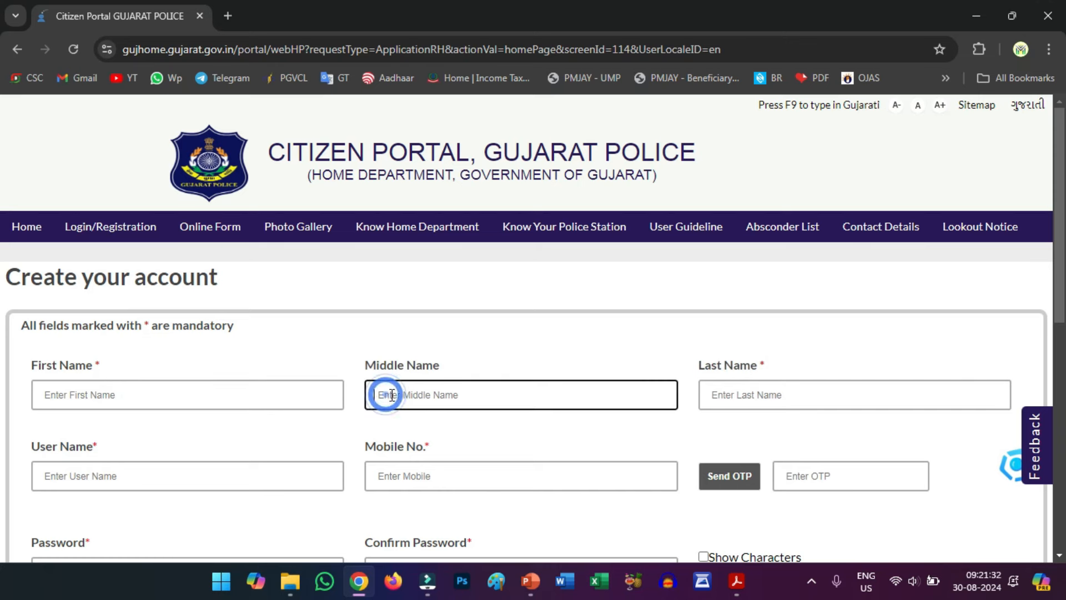
click(720, 396)
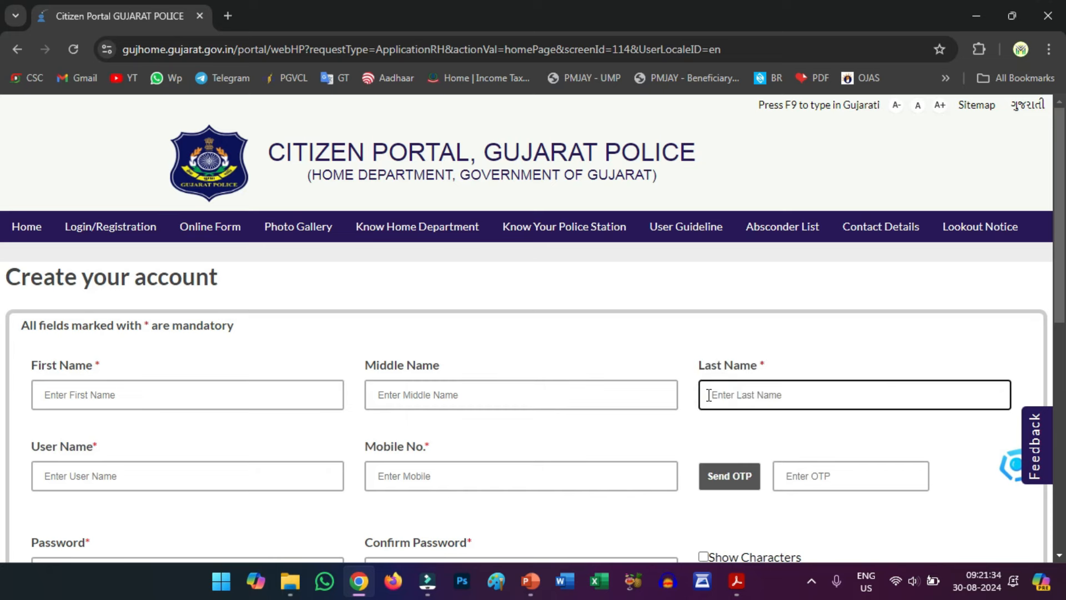
scroll(639, 358, down, 3)
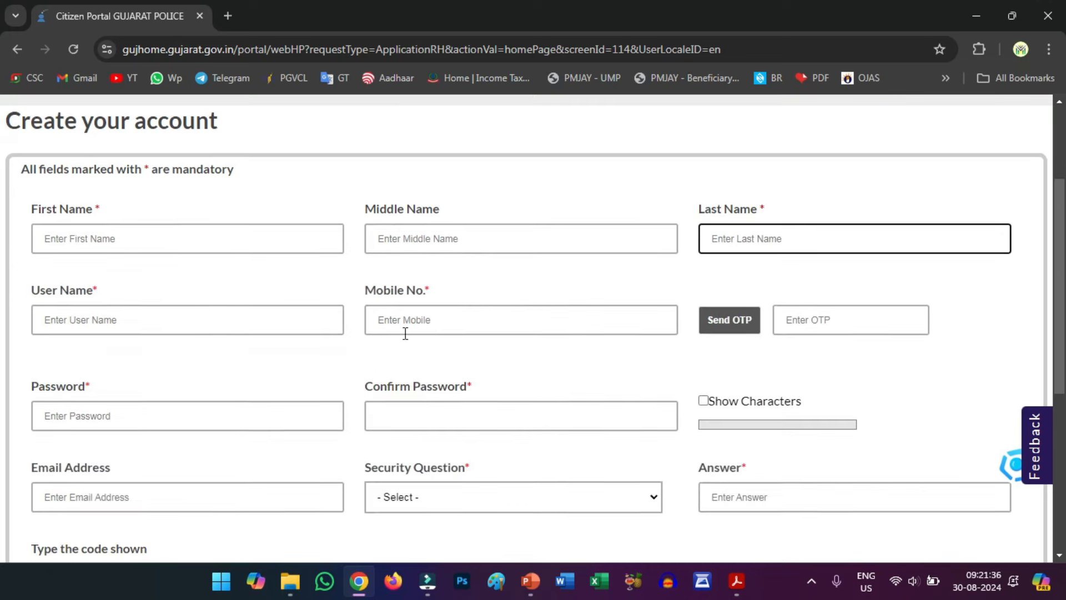
click(197, 318)
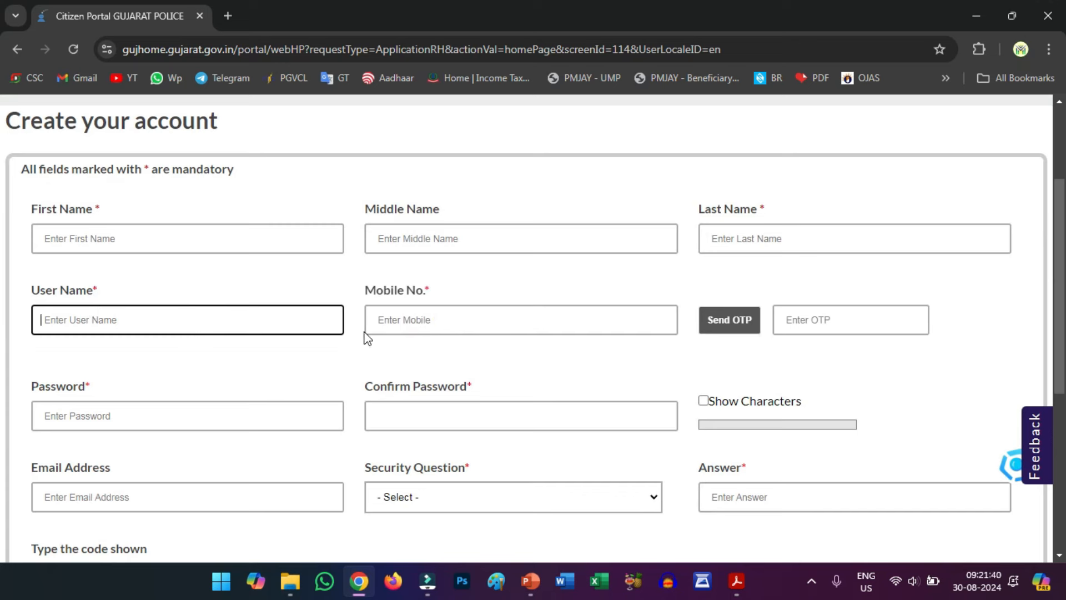
click(382, 327)
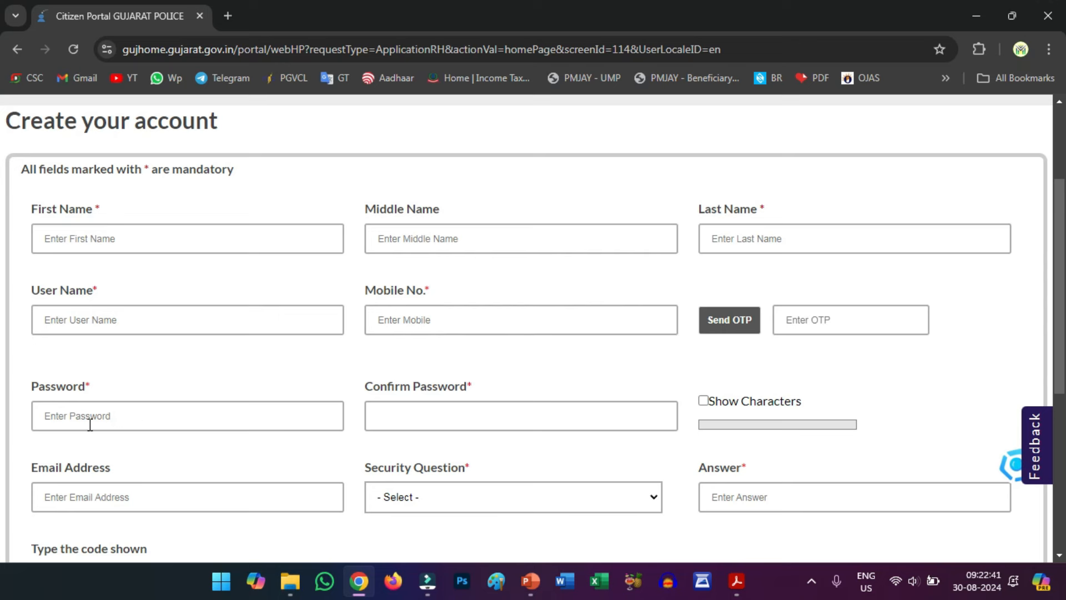
Turn on Show Characters for the password fields of the account creation form
click(423, 415)
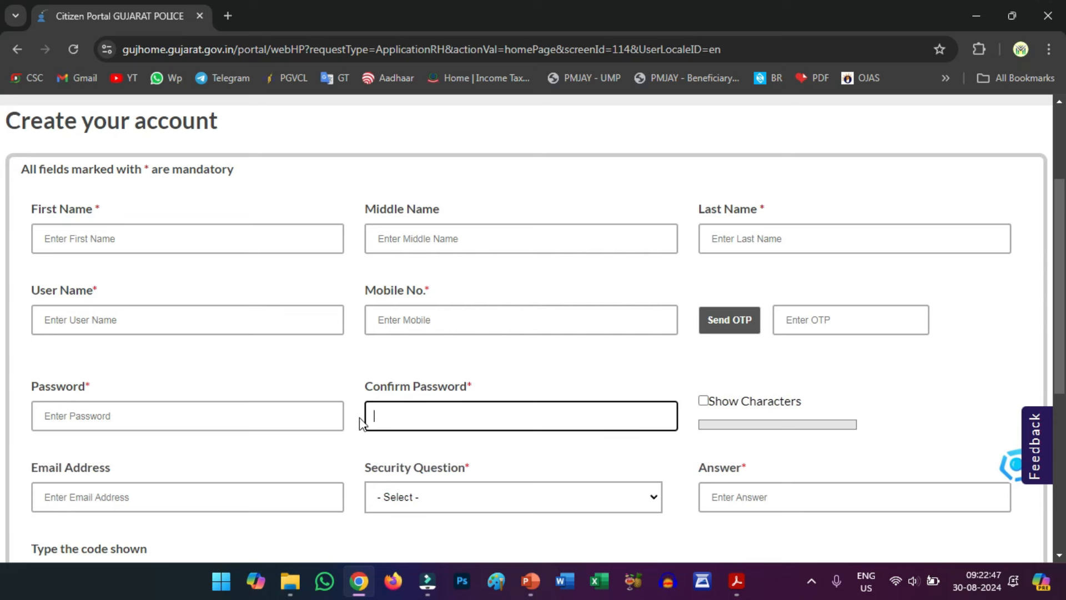
click(703, 400)
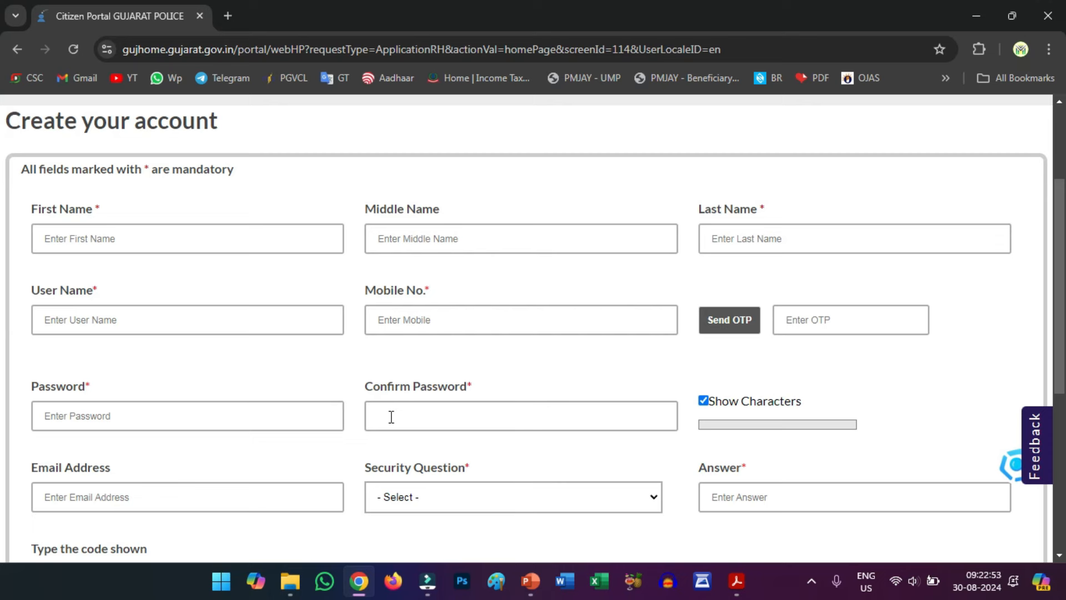
scroll(544, 421, down, 3)
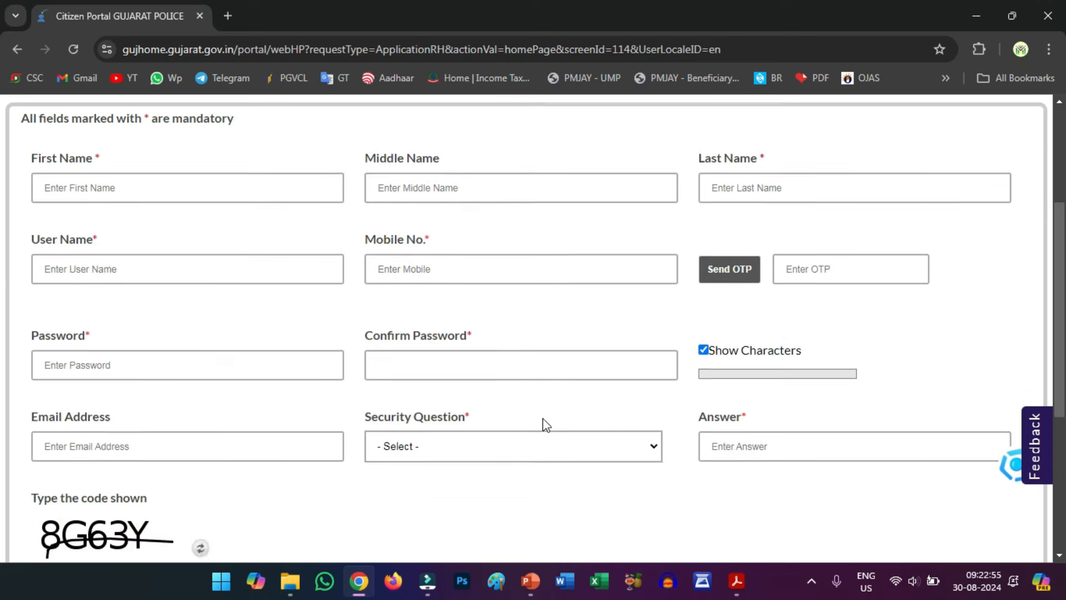
Choose "What is your nickname?" as the account's security question and go to its answer field
click(164, 337)
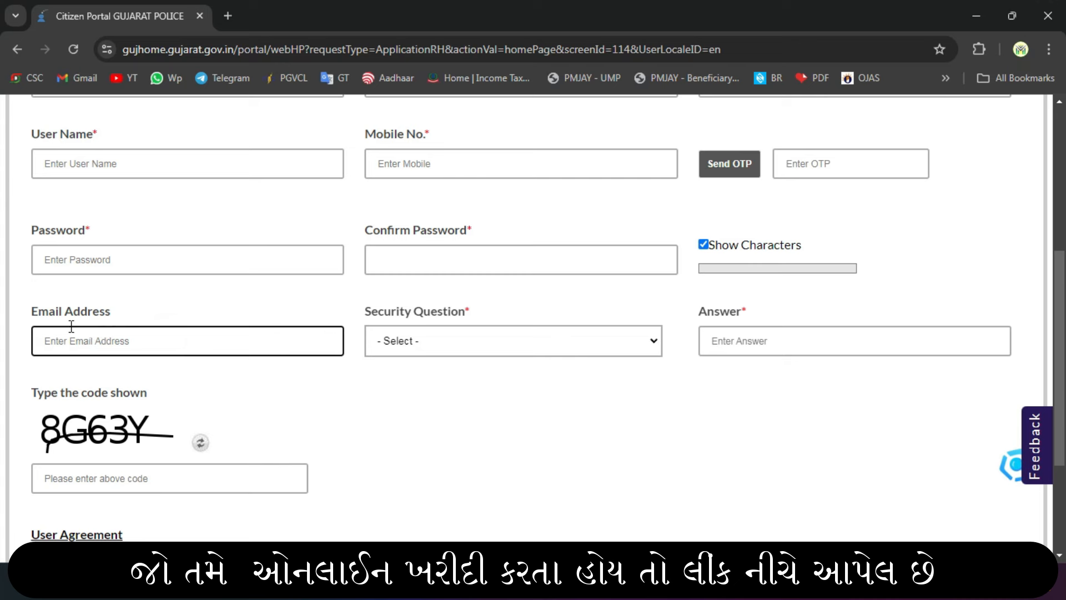
click(426, 348)
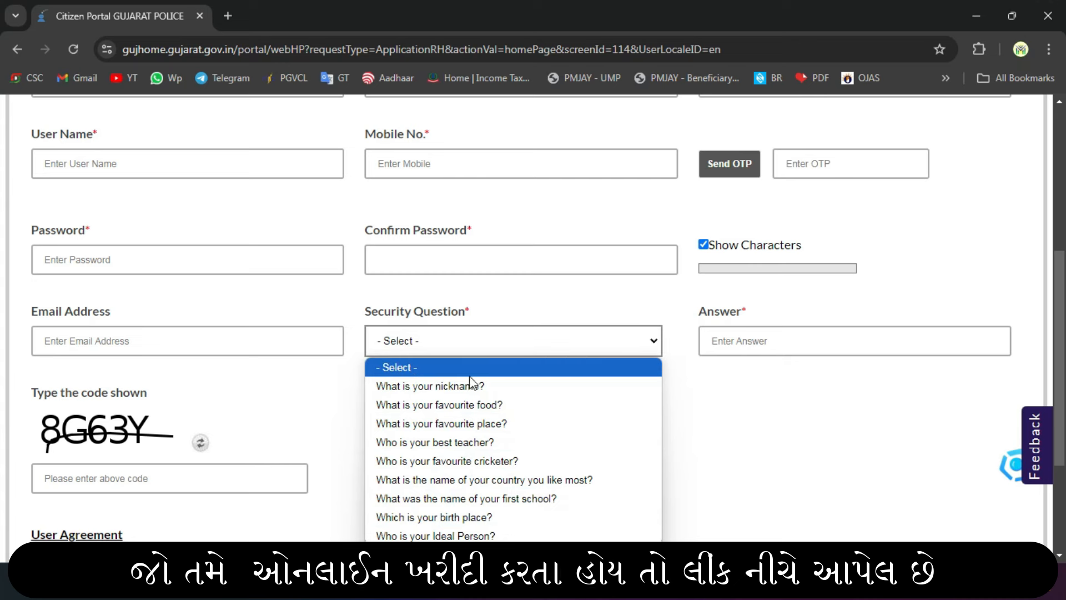
click(425, 387)
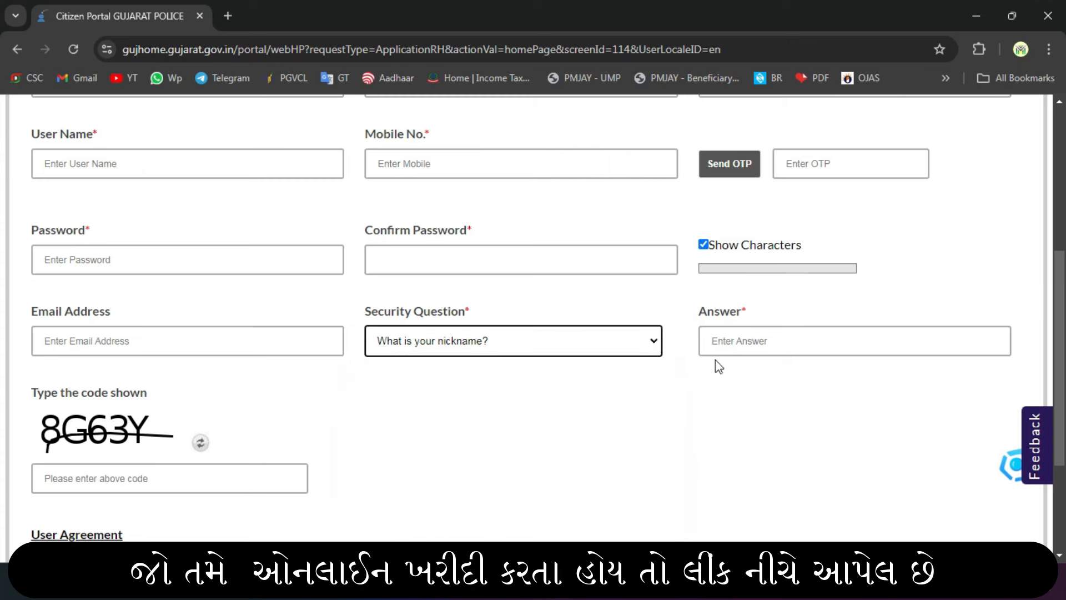
click(746, 341)
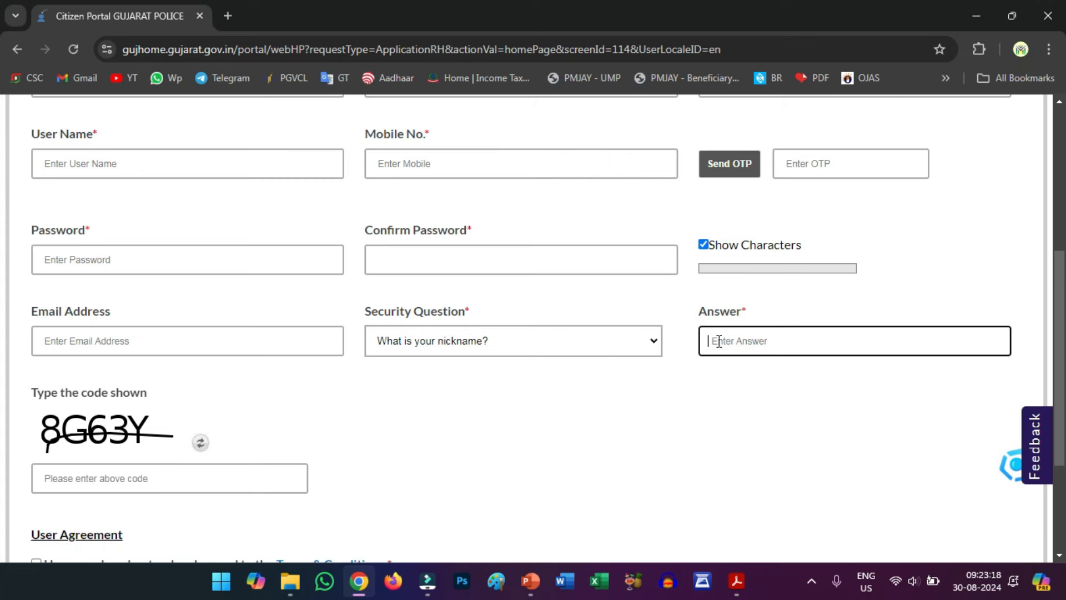
Enter the captcha code shown on the registration form and complete the registration
click(144, 477)
scroll(144, 479, down, 1)
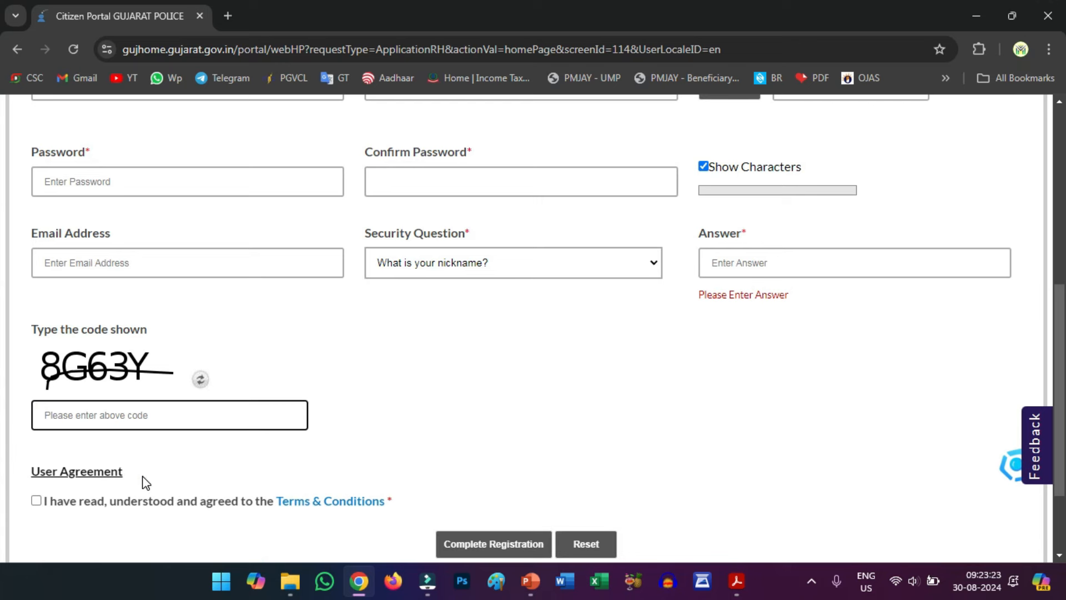
text(8G63Y)
scroll(143, 482, down, 2)
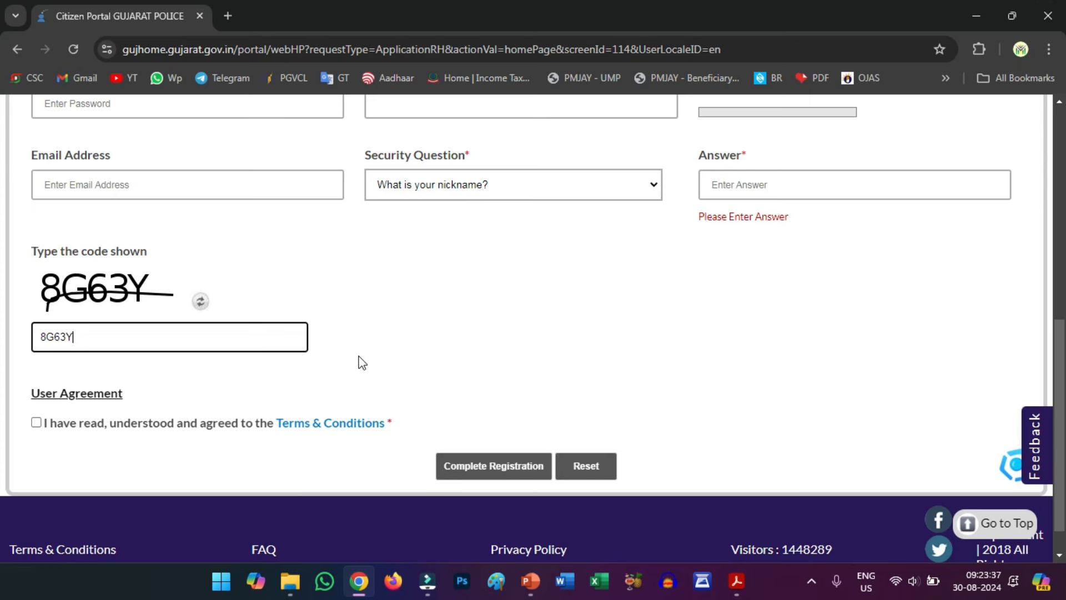
click(488, 464)
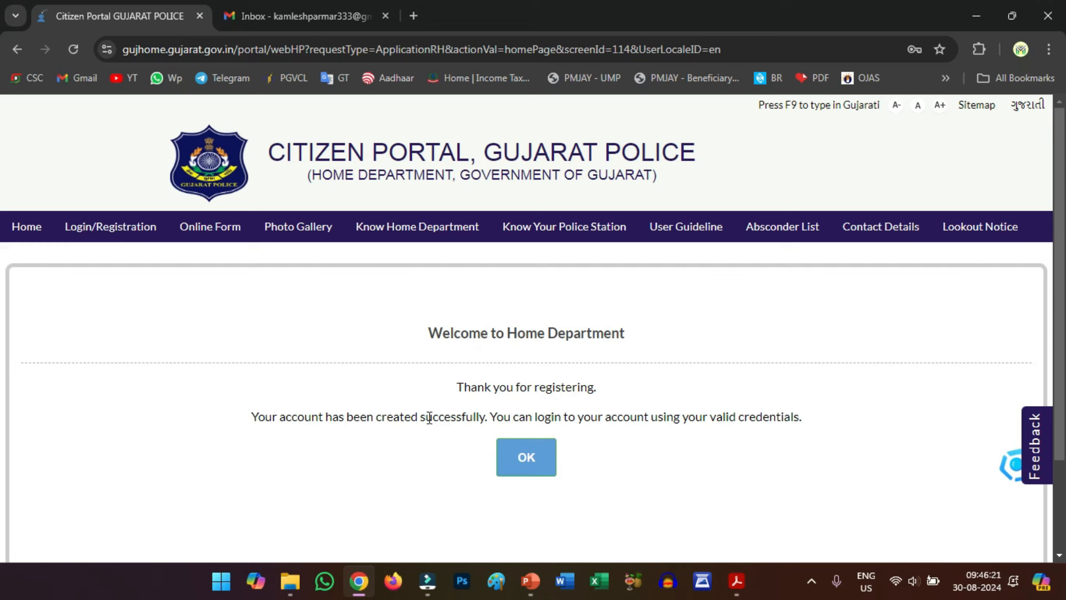
Acknowledge the registration confirmation and log in to the portal with the registered account
click(527, 458)
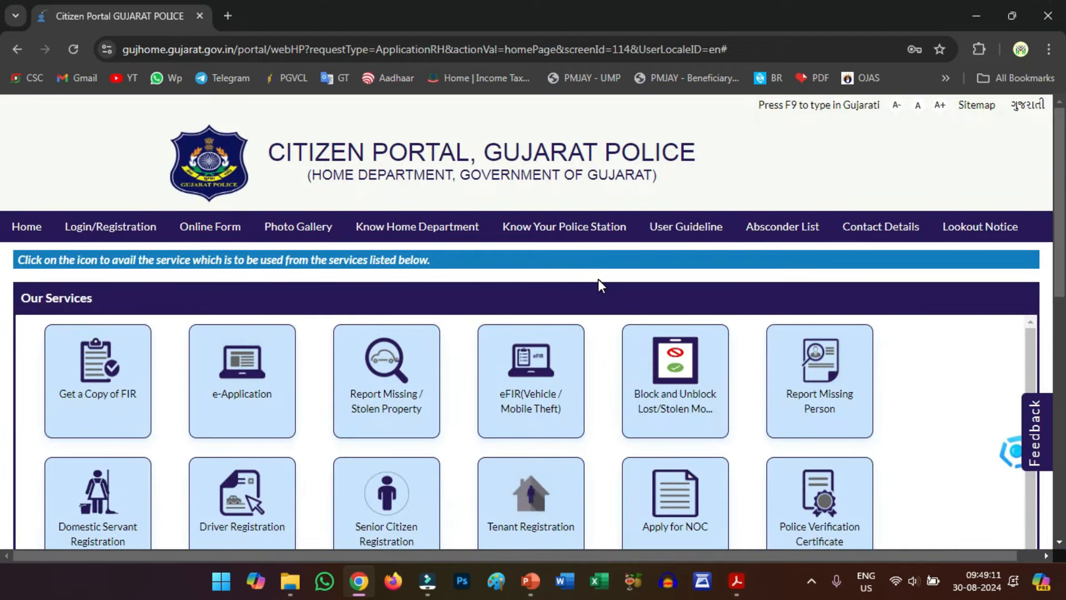
click(125, 227)
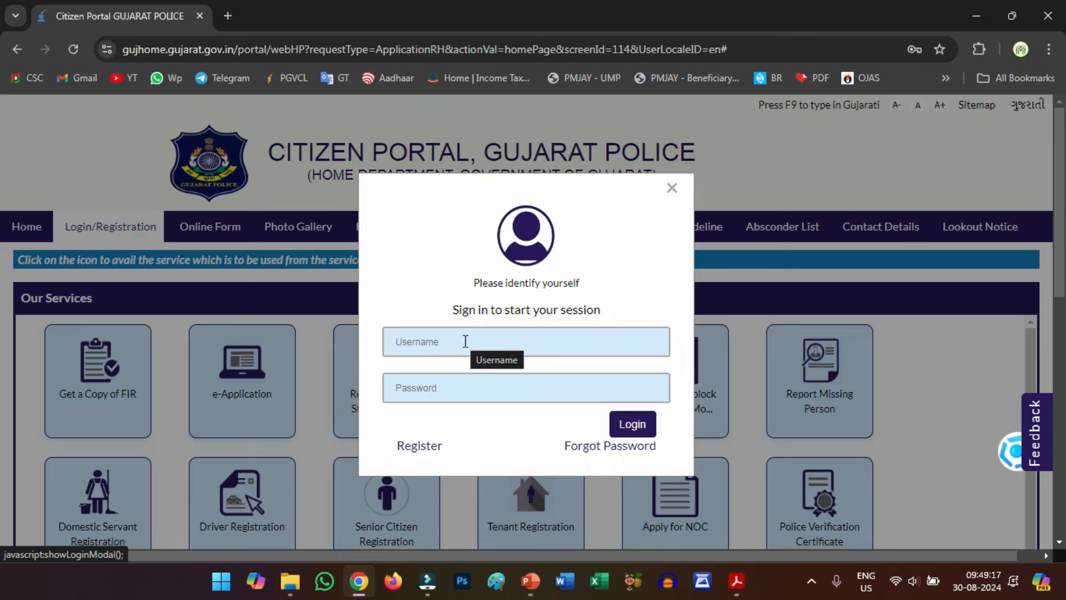
click(422, 342)
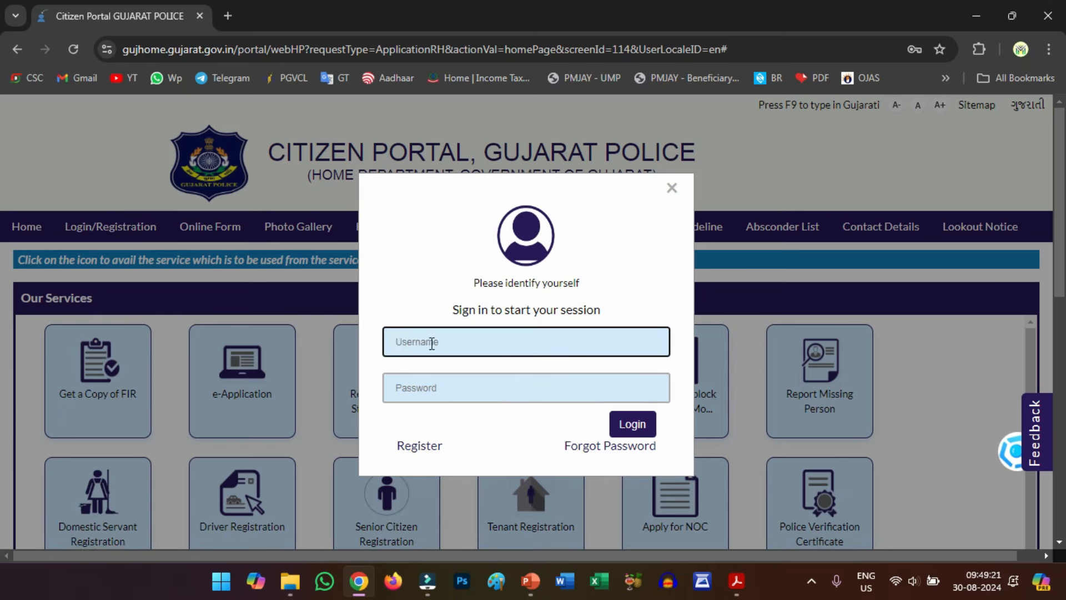
click(433, 387)
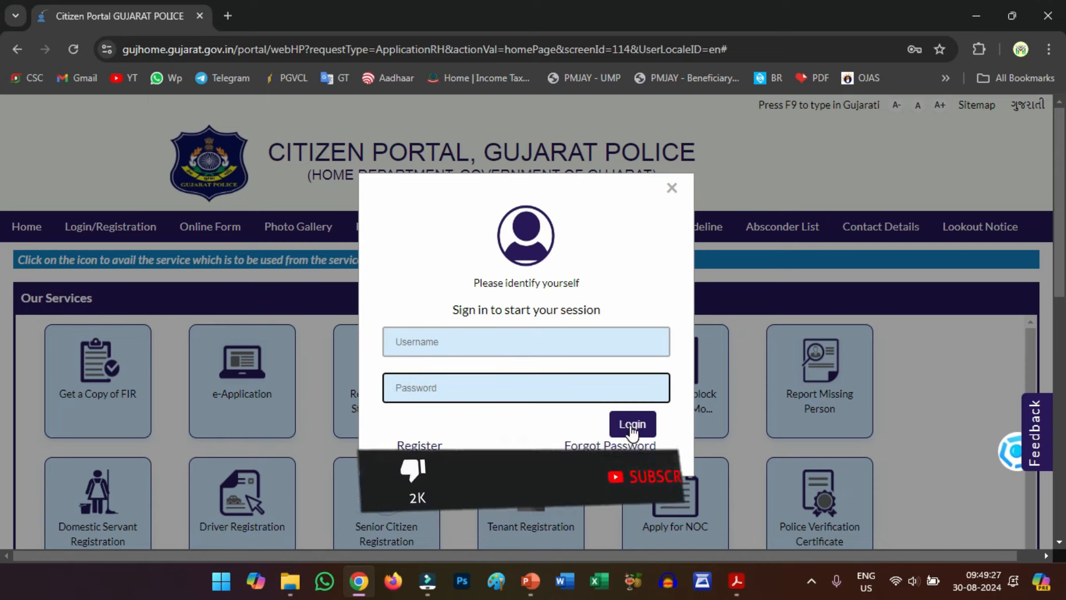
Open the Apply for NOC service and accept the notice about keeping photo ID proof available
click(520, 336)
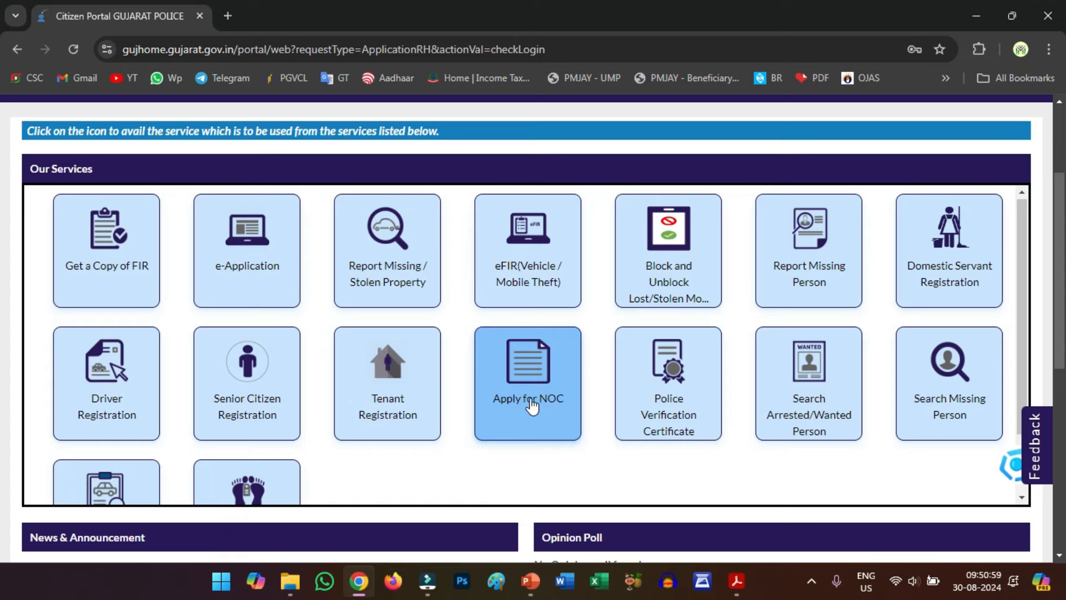
click(528, 371)
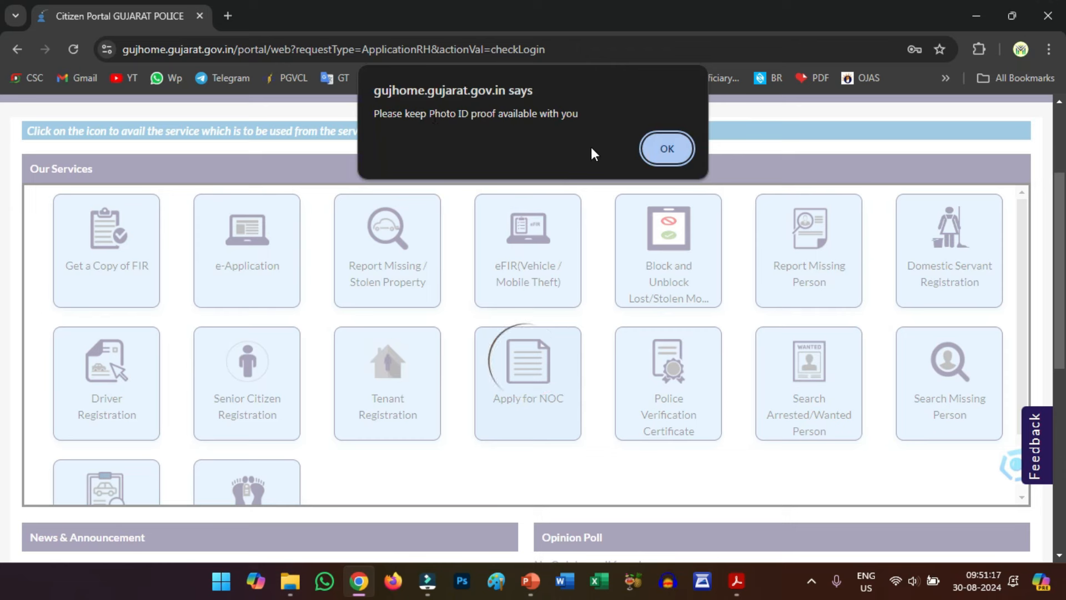
click(660, 151)
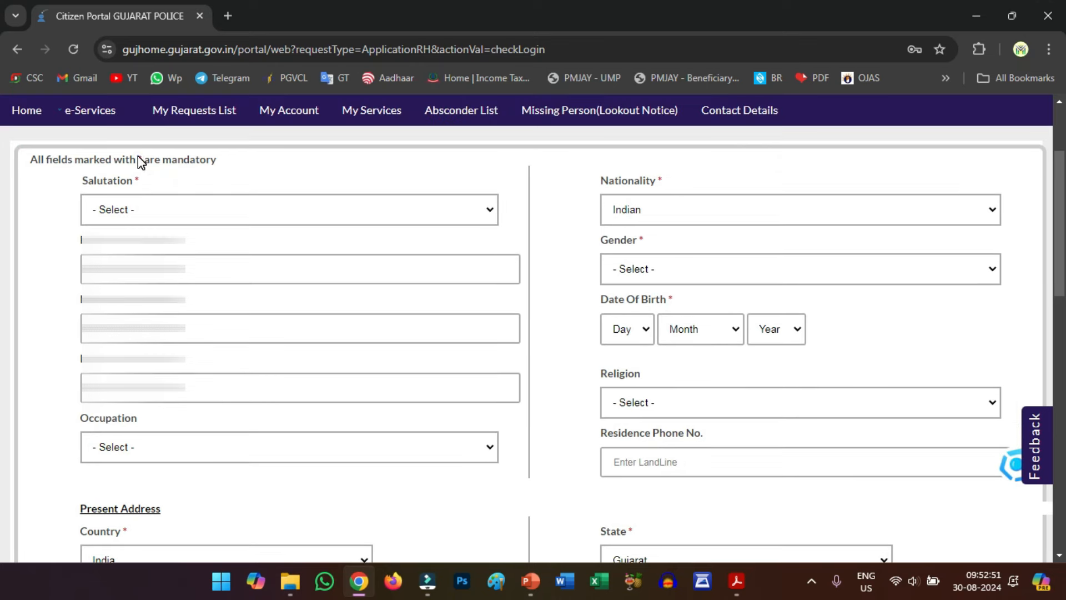
Set the applicant's salutation to Mr. on the NOC application form
drag(138, 157, 143, 160)
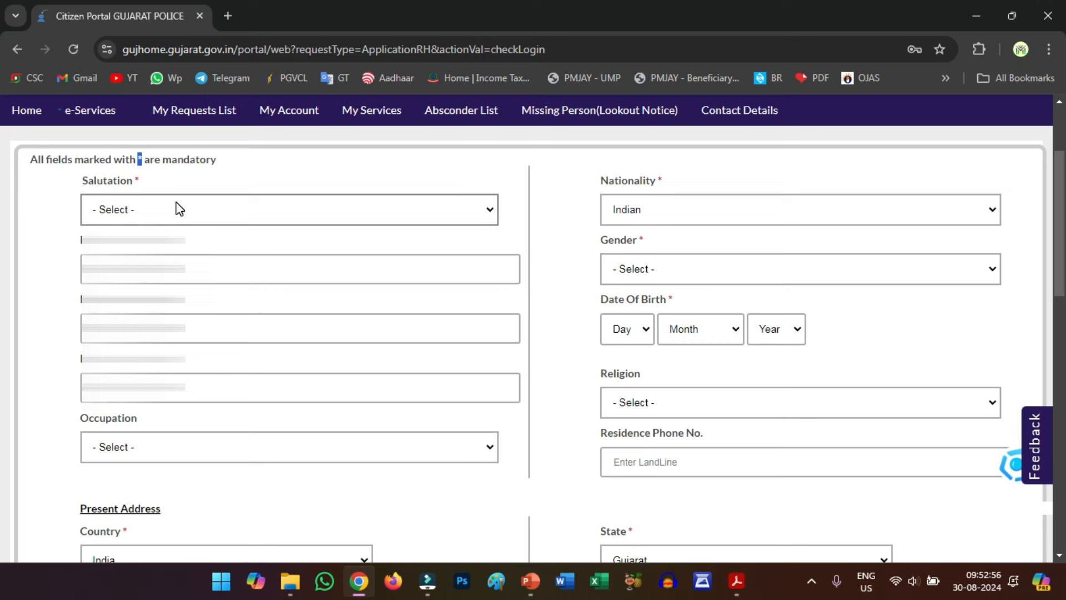
click(132, 214)
key(Down)
key(Down)
key(Down)
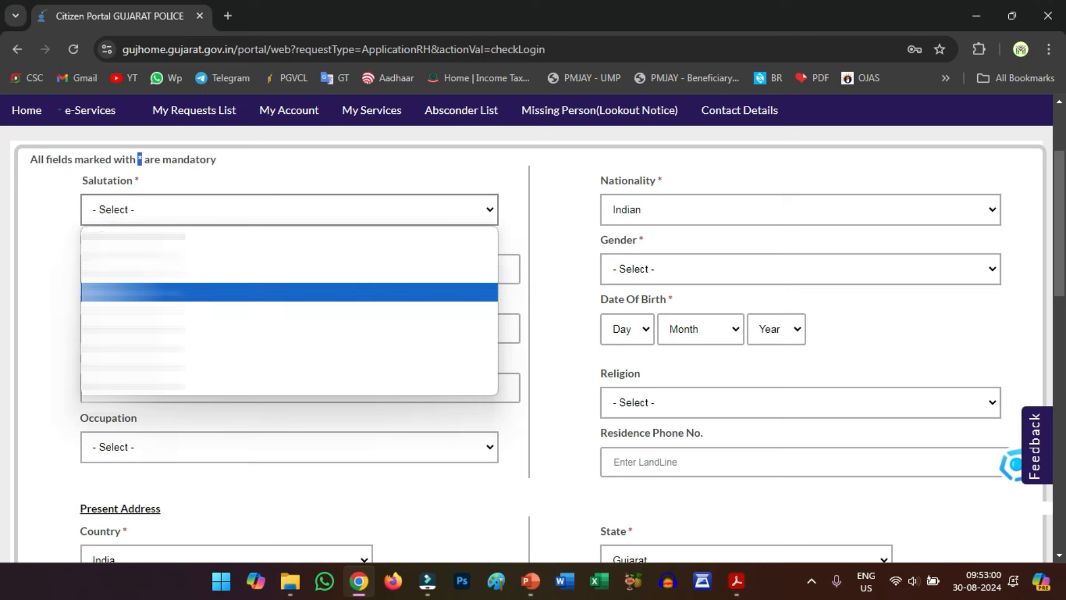
key(Up)
key(Up)
key(Down)
key(Down)
key(Down)
key(Down)
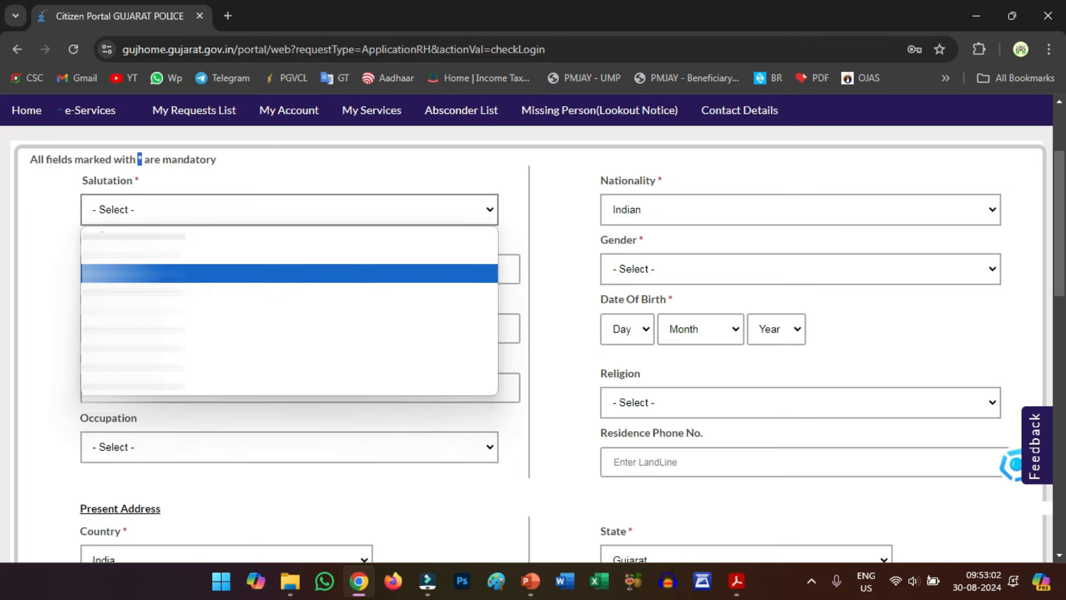
key(Down)
key(Down)
key(Down)
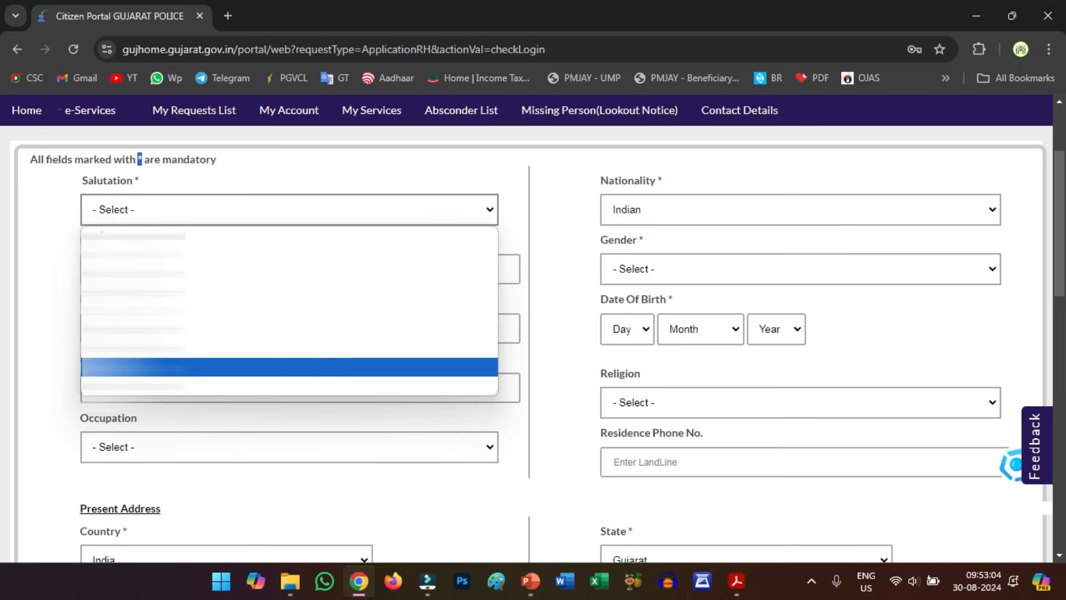
key(Up)
key(Up)
key(Up)
key(Up)
key(Up)
key(Up)
key(Up)
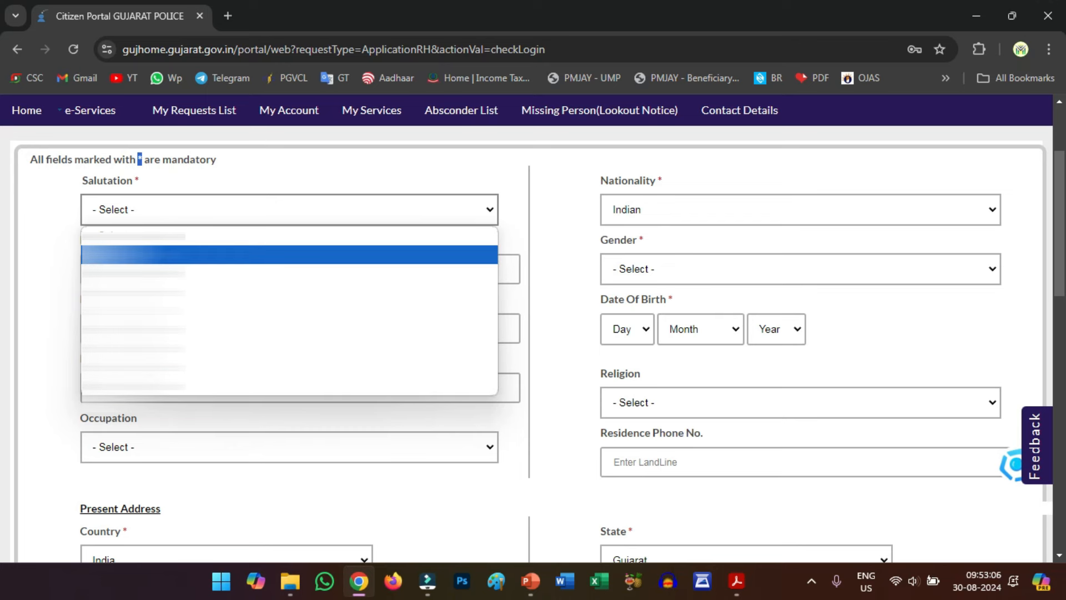
key(Return)
click(62, 251)
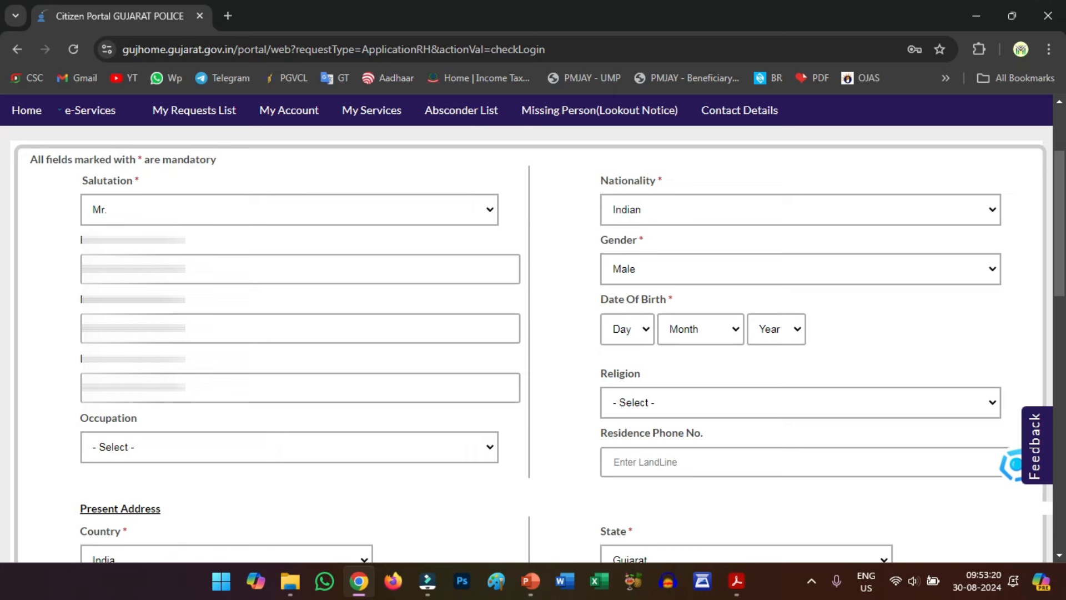
Set the applicant's occupation to Computer Professional
click(131, 448)
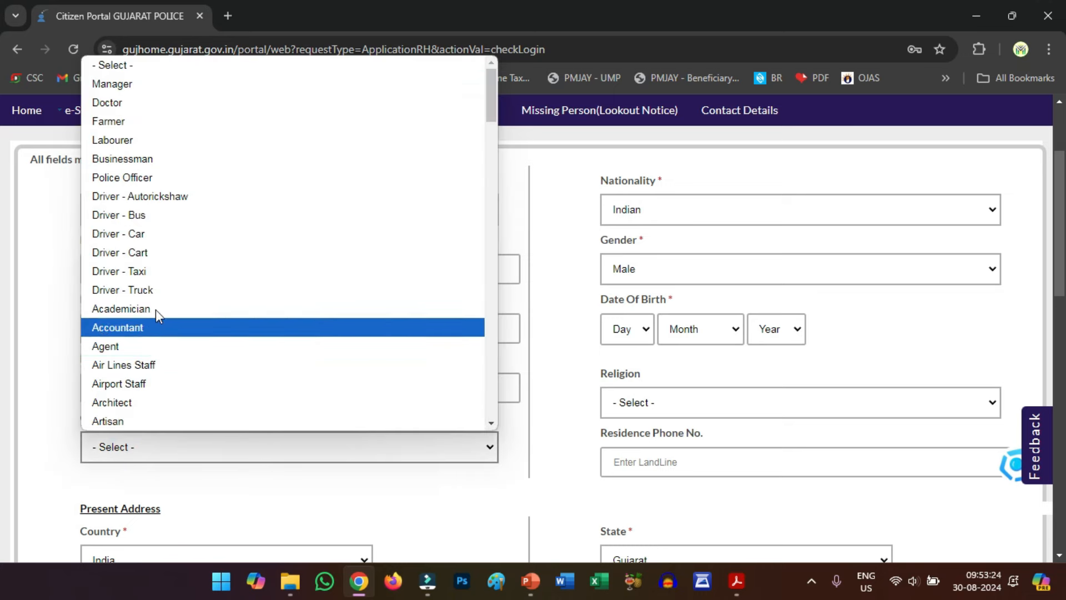
scroll(158, 350, down, 10)
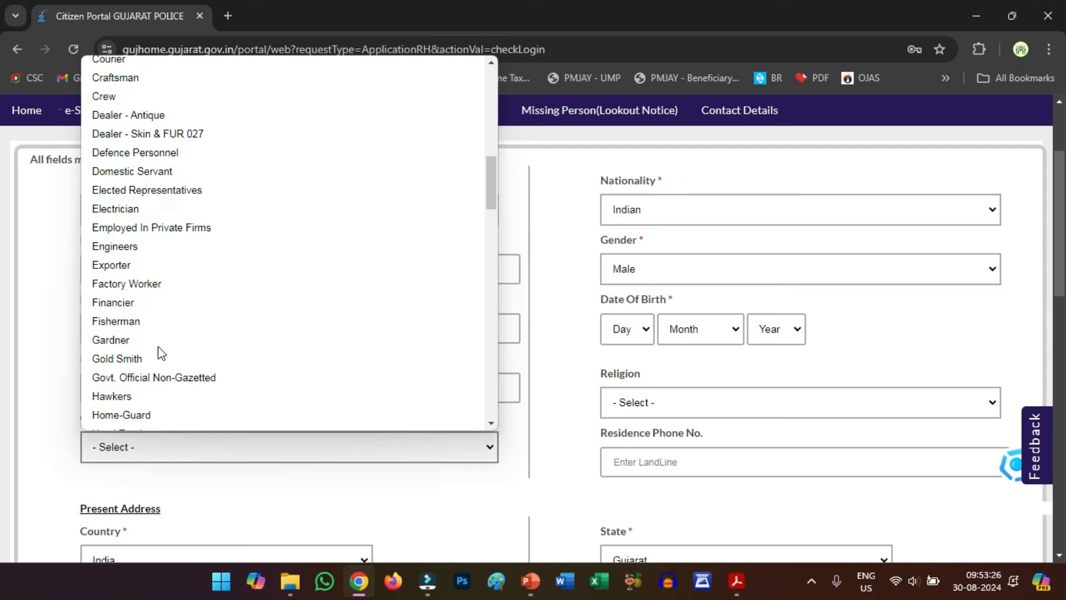
scroll(171, 342, up, 3)
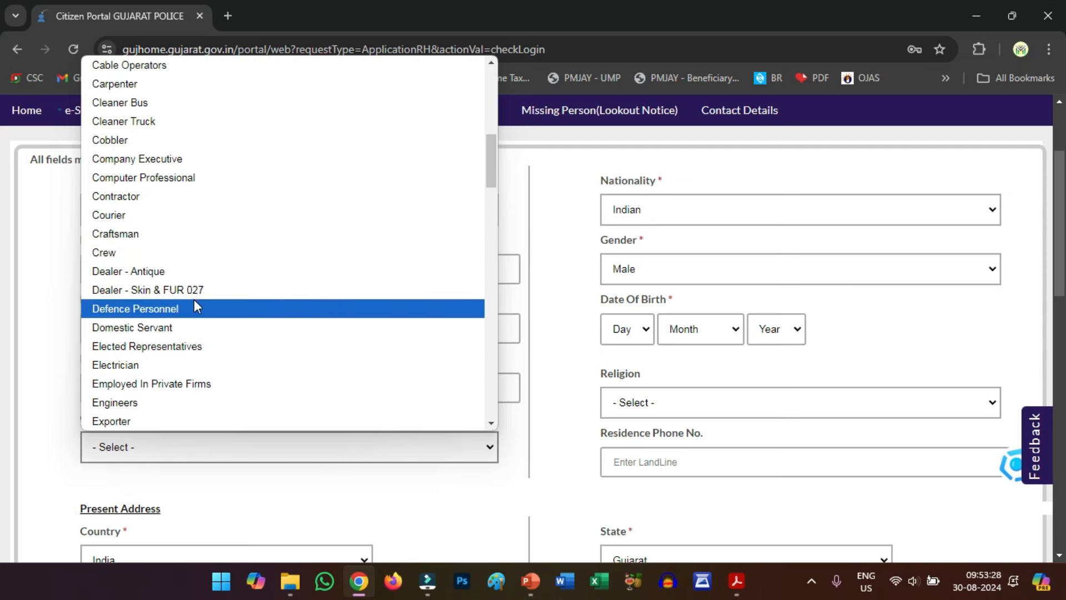
click(143, 177)
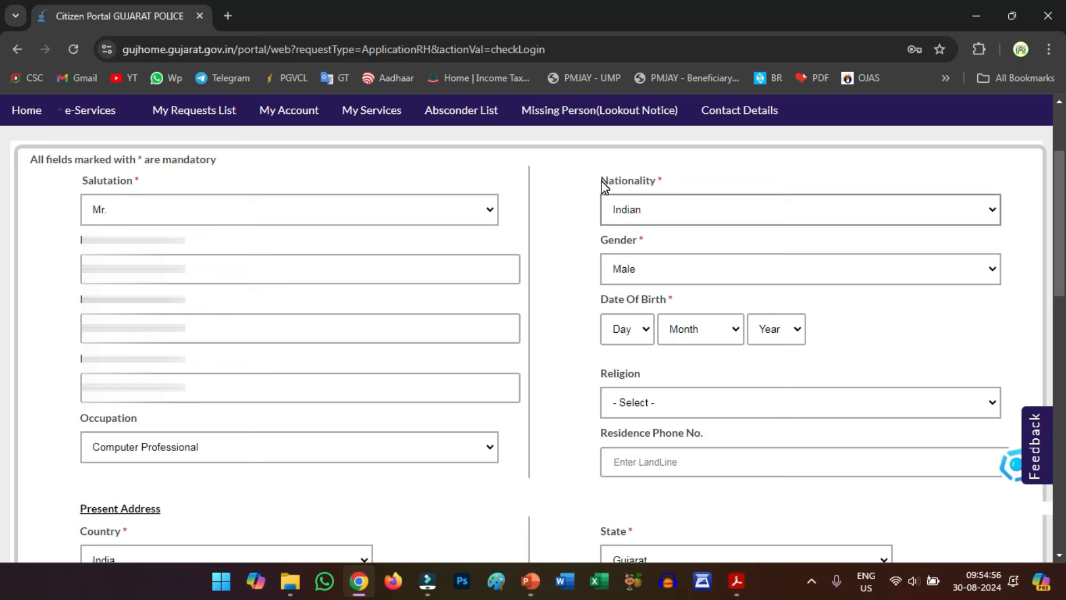
click(650, 223)
click(650, 223)
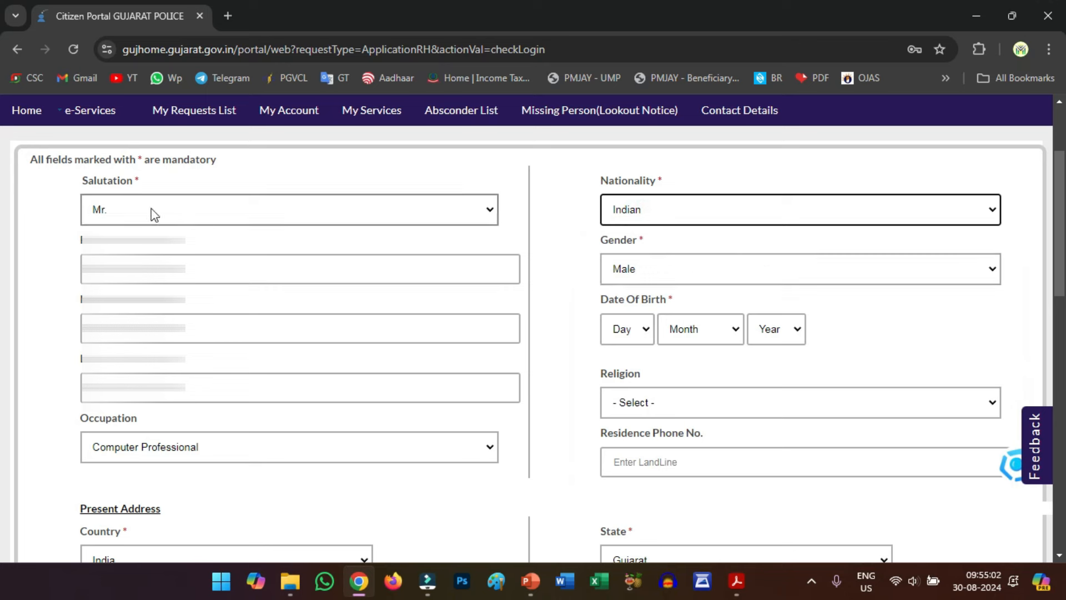
click(136, 210)
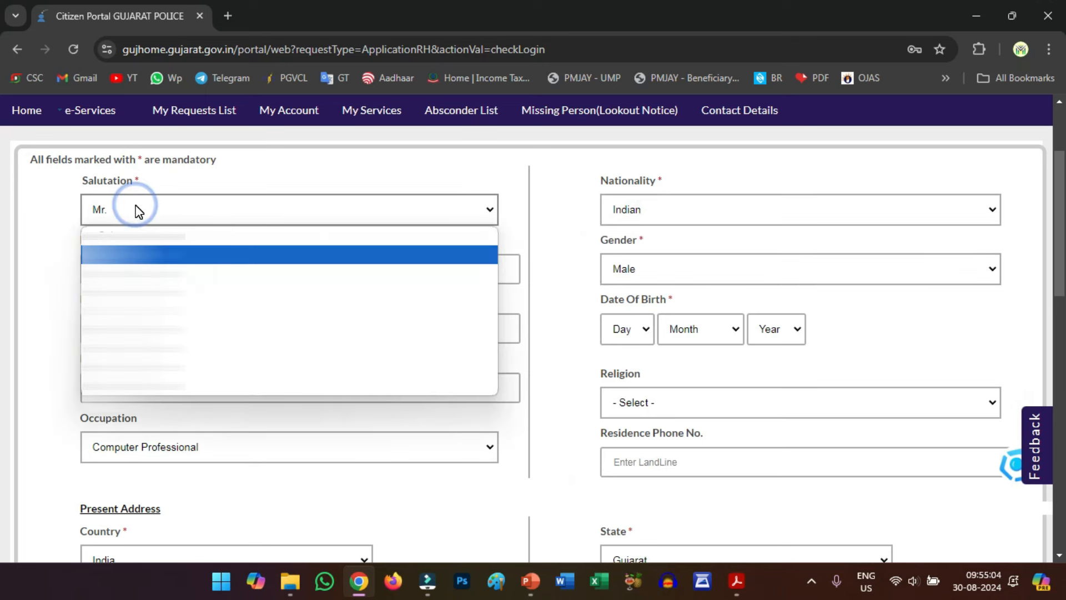
click(139, 211)
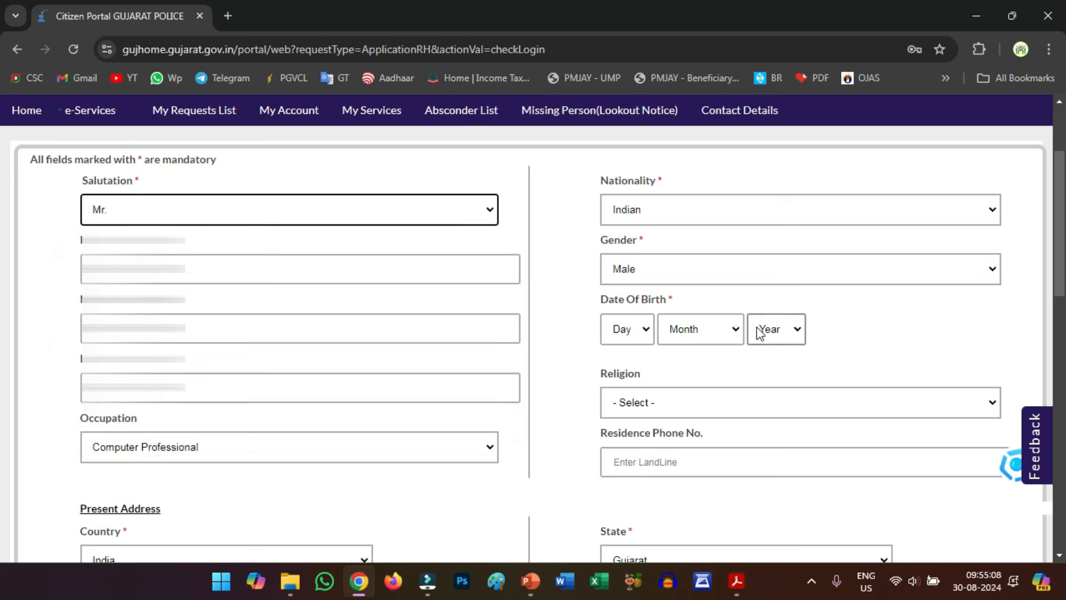
Set the applicant's religion to Hindu
click(621, 408)
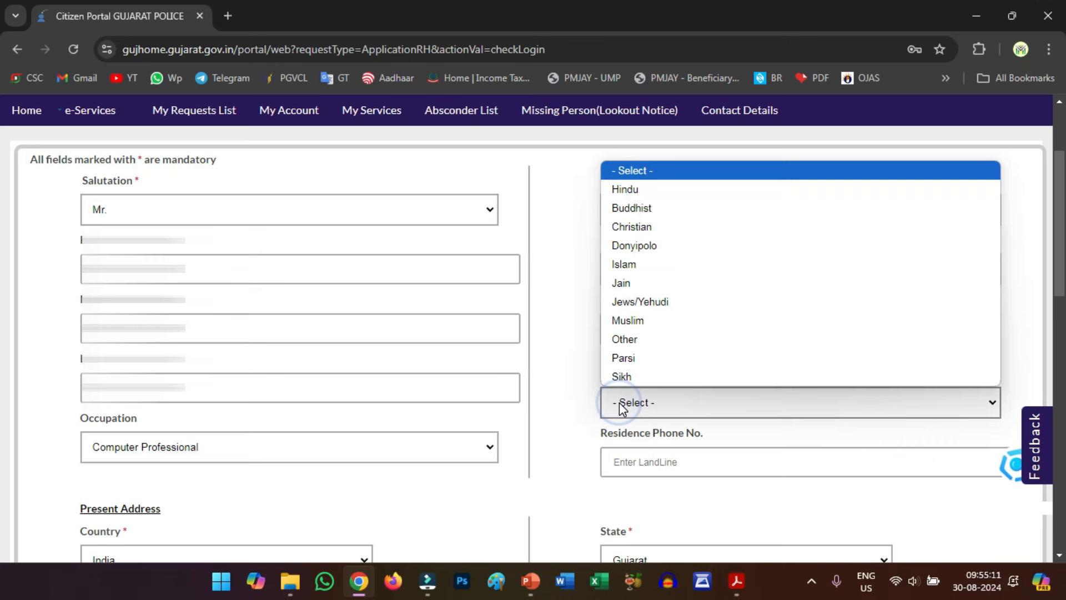
click(626, 192)
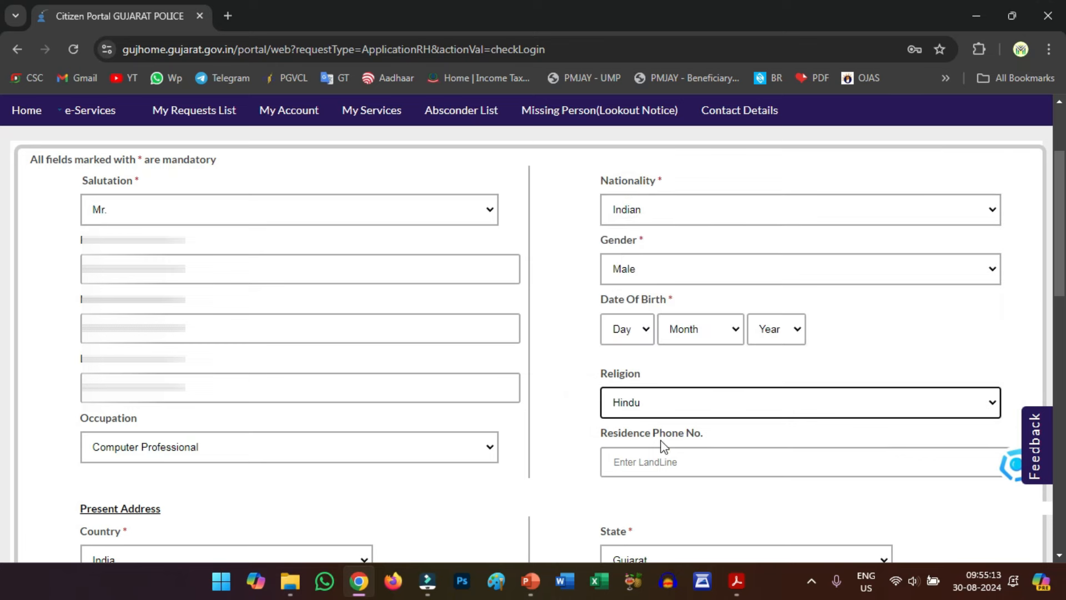
click(637, 465)
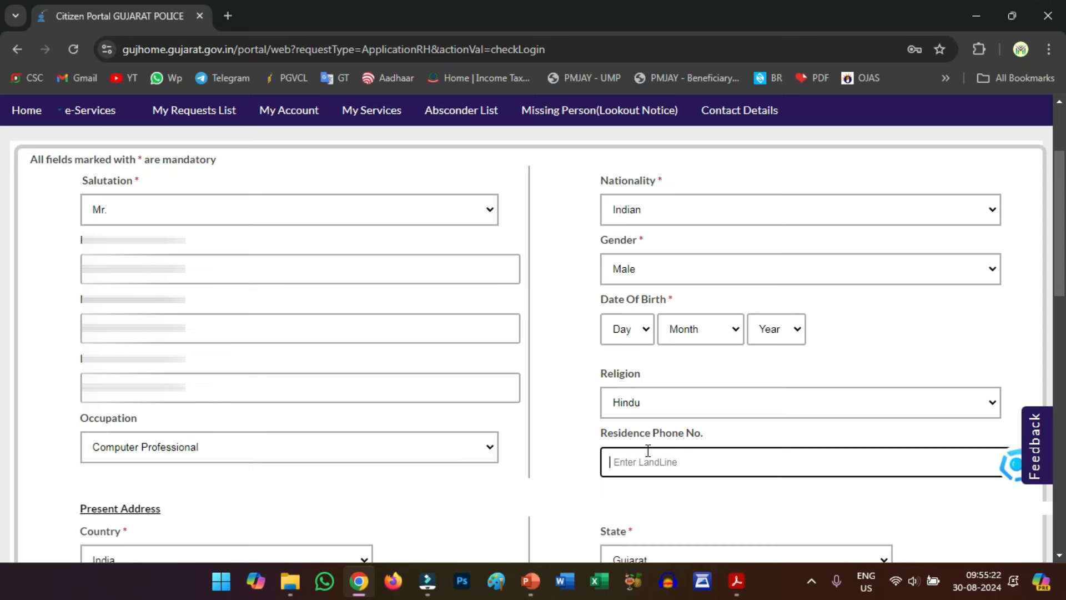
Review the country, state and city choices offered for the present address
scroll(552, 408, down, 7)
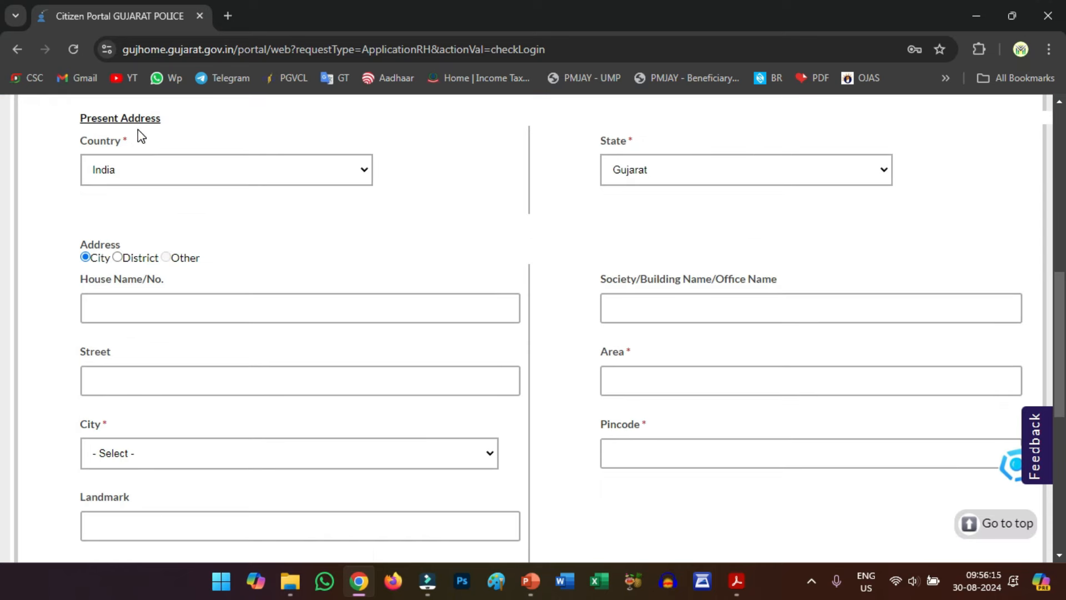
click(119, 175)
click(117, 174)
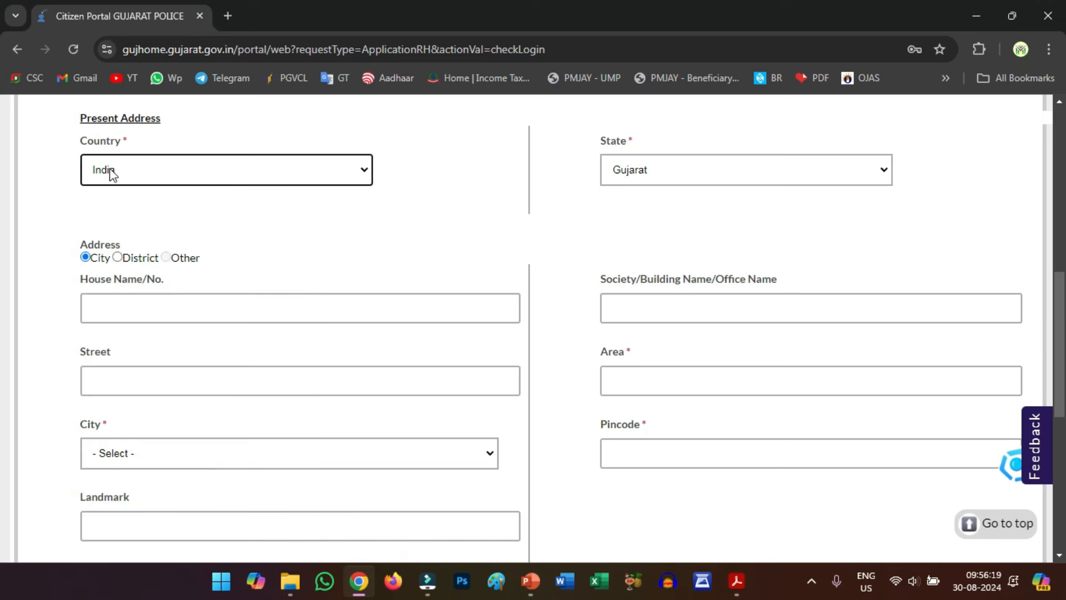
click(633, 173)
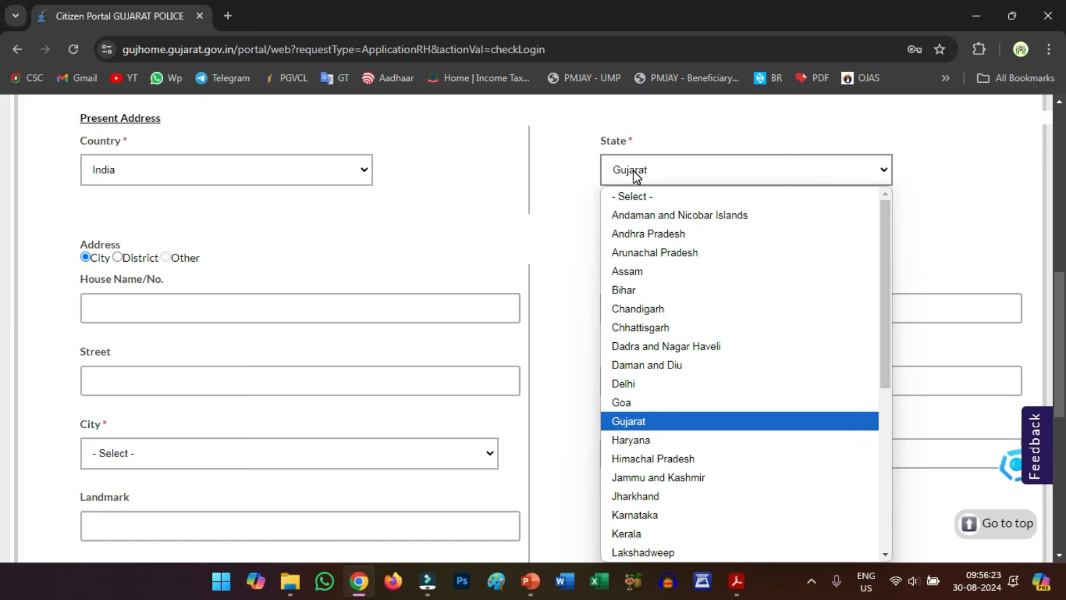
click(635, 174)
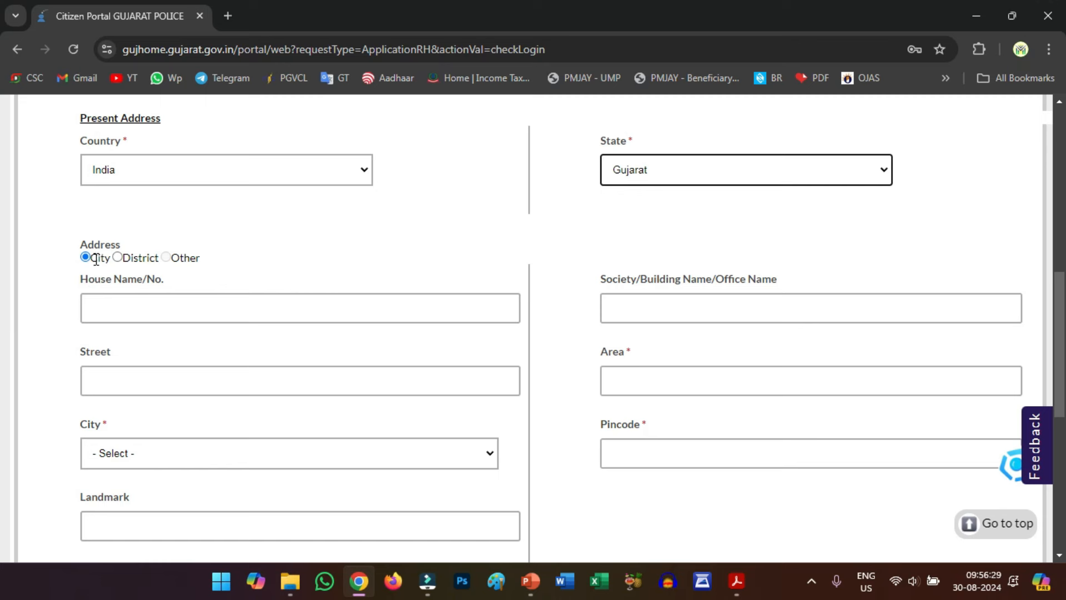
click(113, 451)
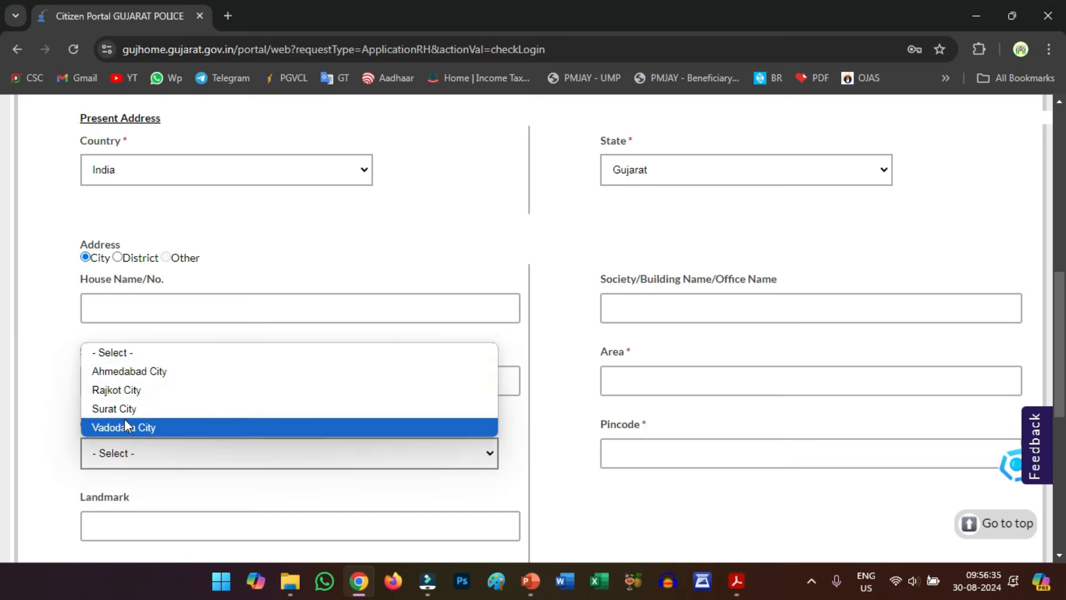
click(152, 477)
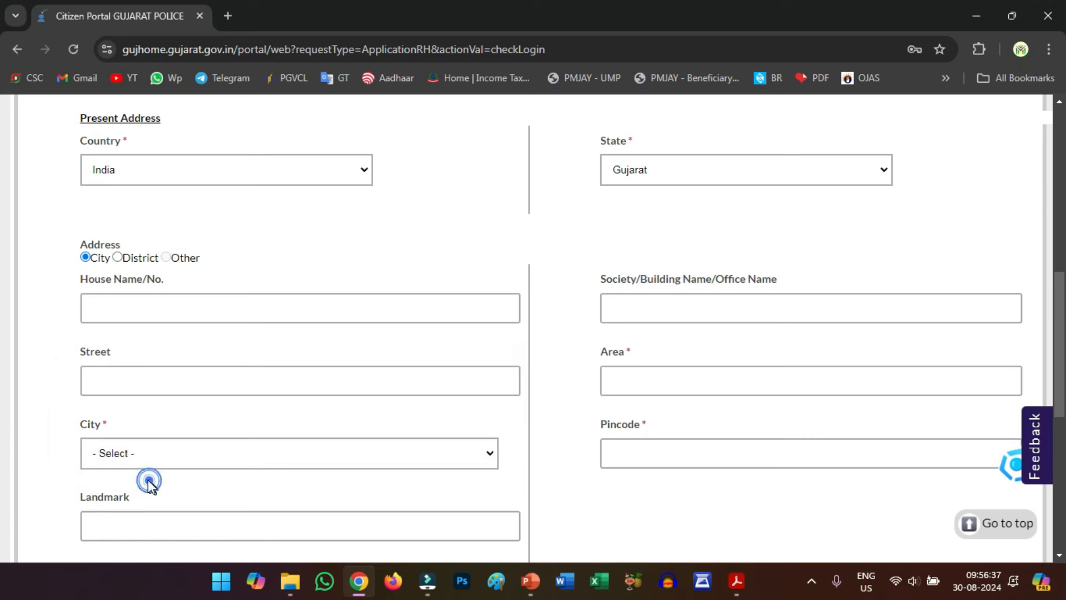
Switch the present address to the District type and set both its district and taluka to Jamnagar
click(117, 258)
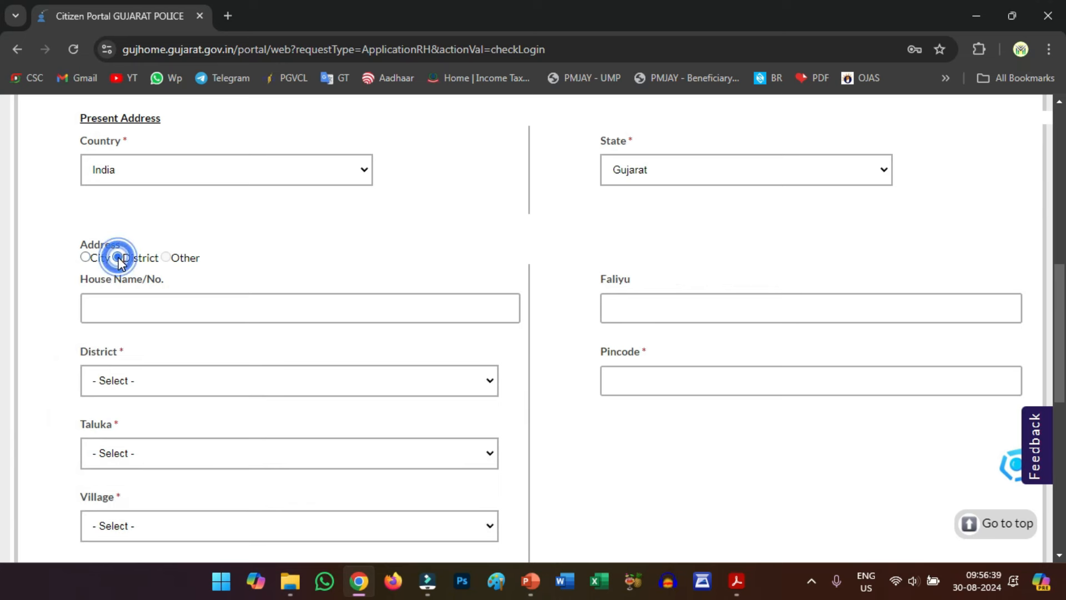
click(192, 307)
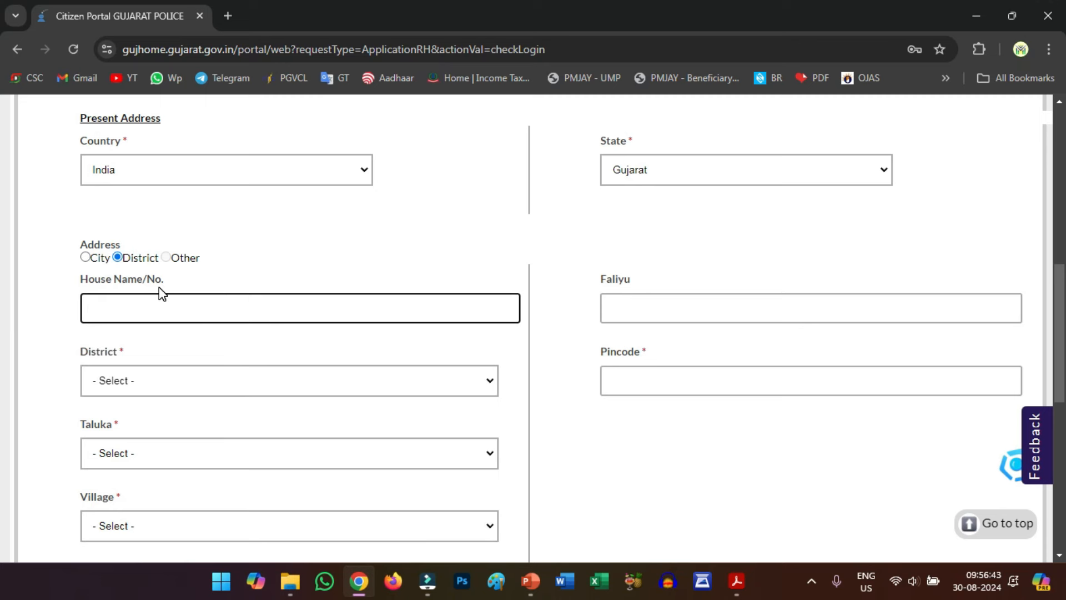
click(128, 384)
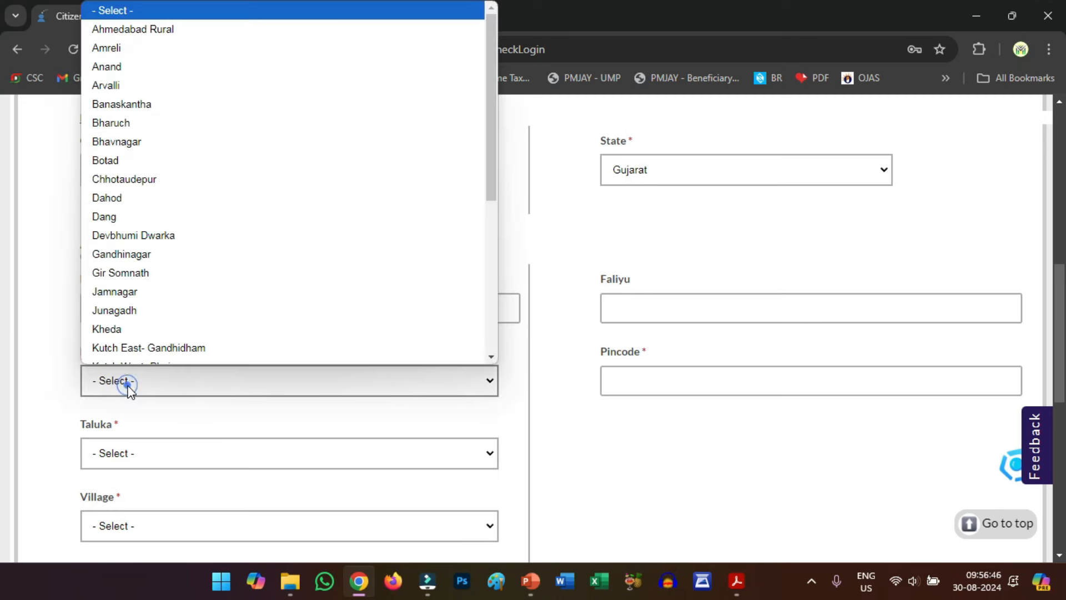
click(127, 281)
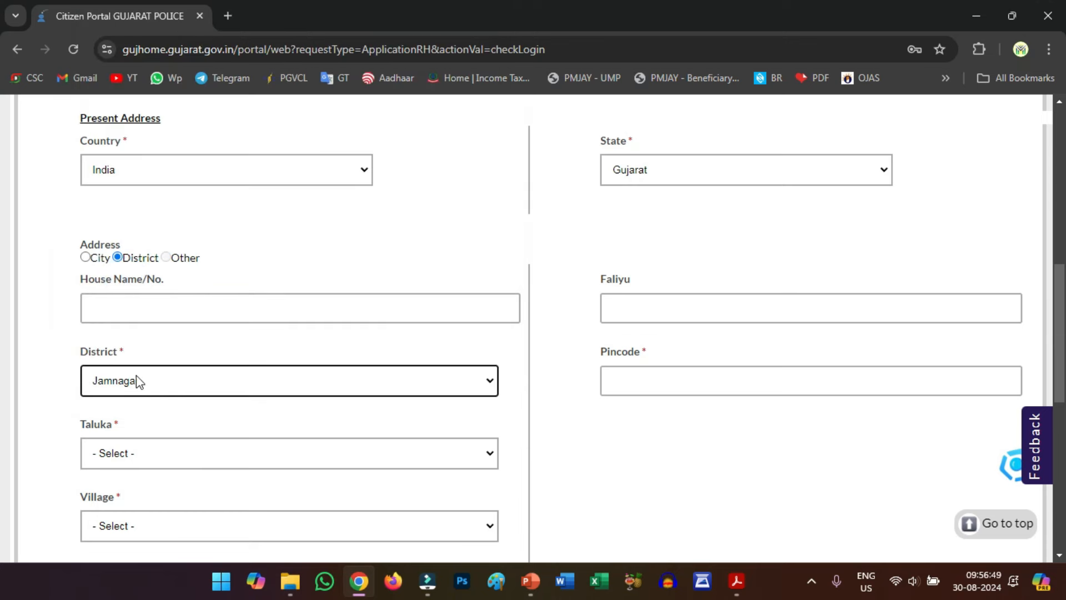
click(175, 454)
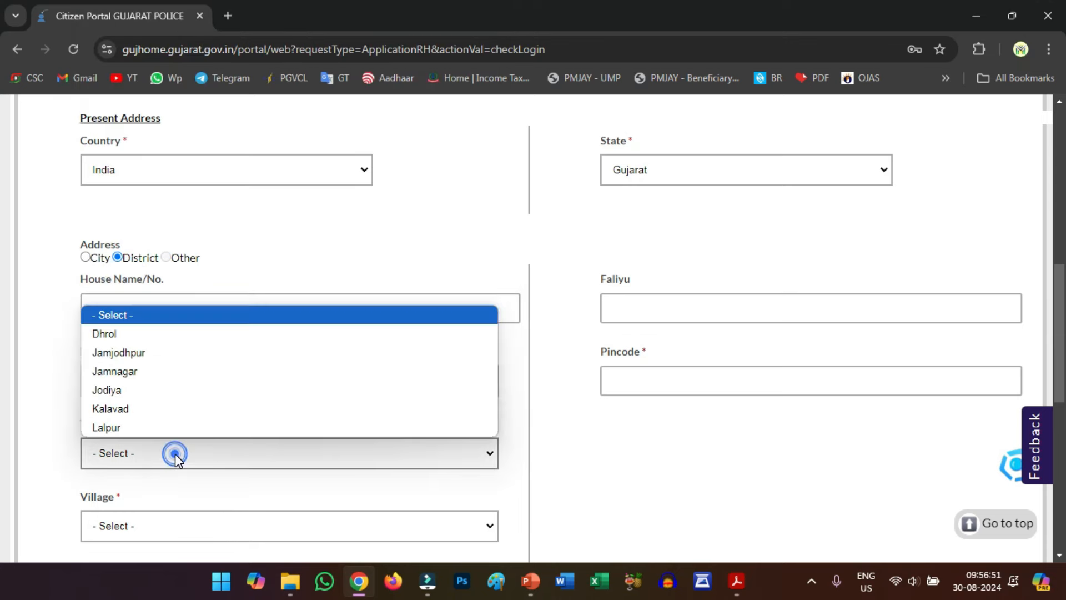
click(145, 375)
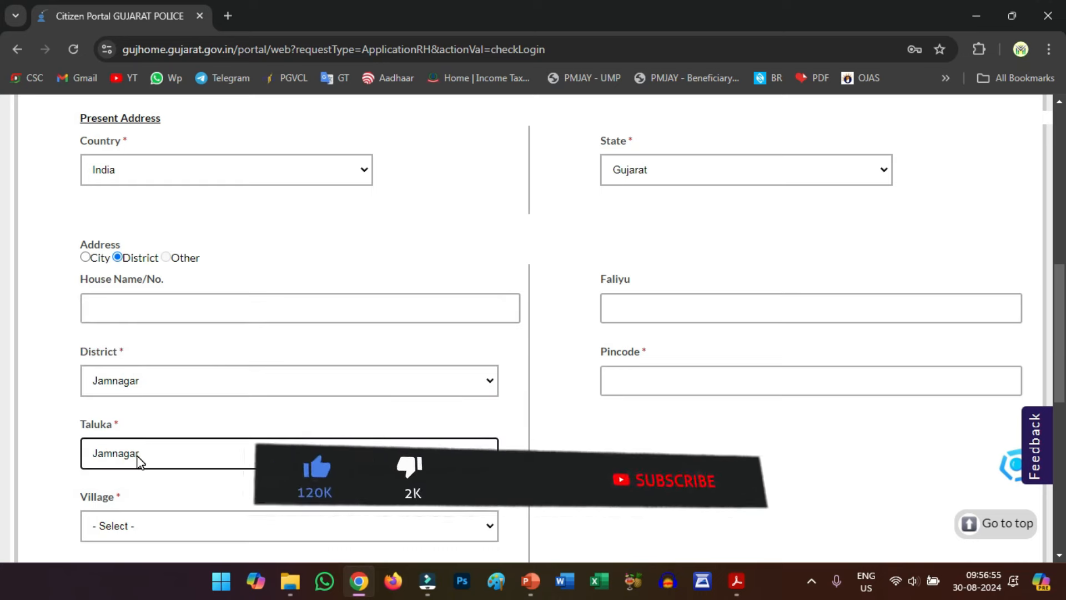
Set the village of the present address to Dhunvav
click(154, 534)
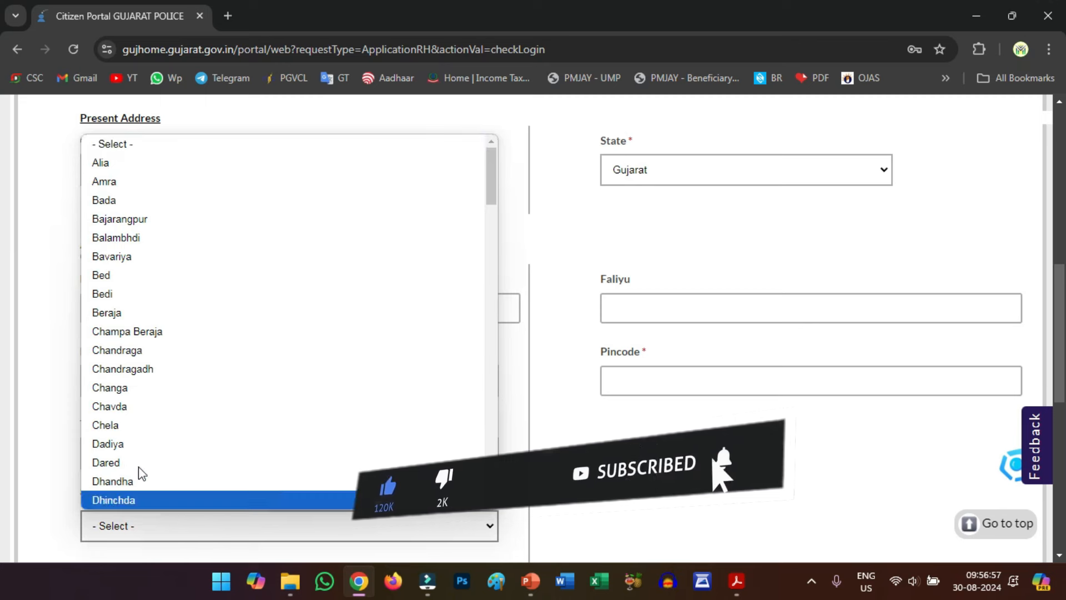
scroll(130, 419, down, 3)
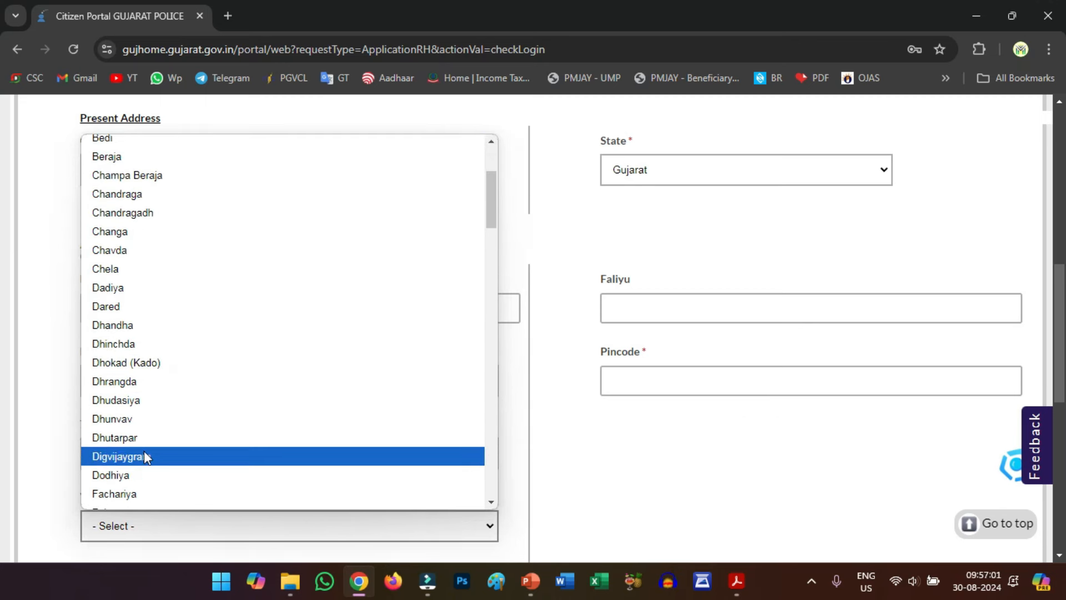
click(133, 420)
click(165, 483)
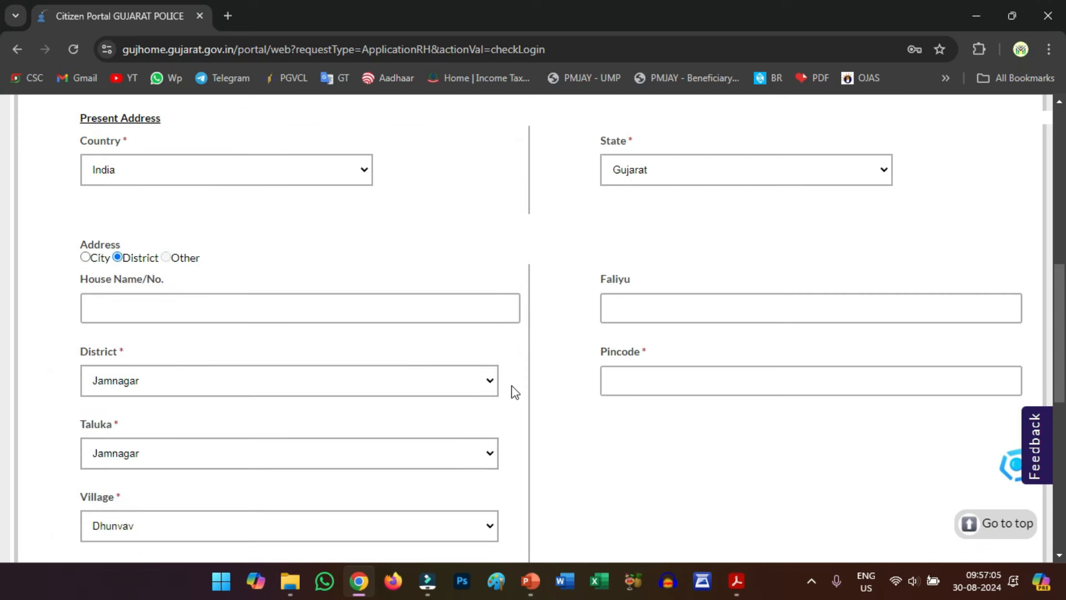
Look over the remaining present address fields, including Faliyu, Pincode and Landmark
click(642, 308)
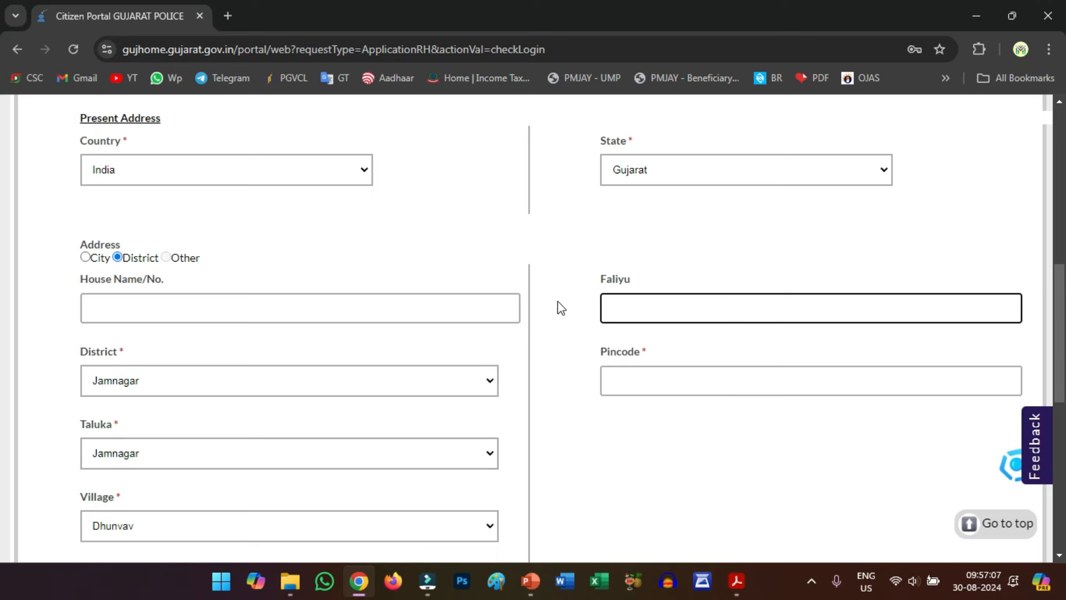
click(642, 377)
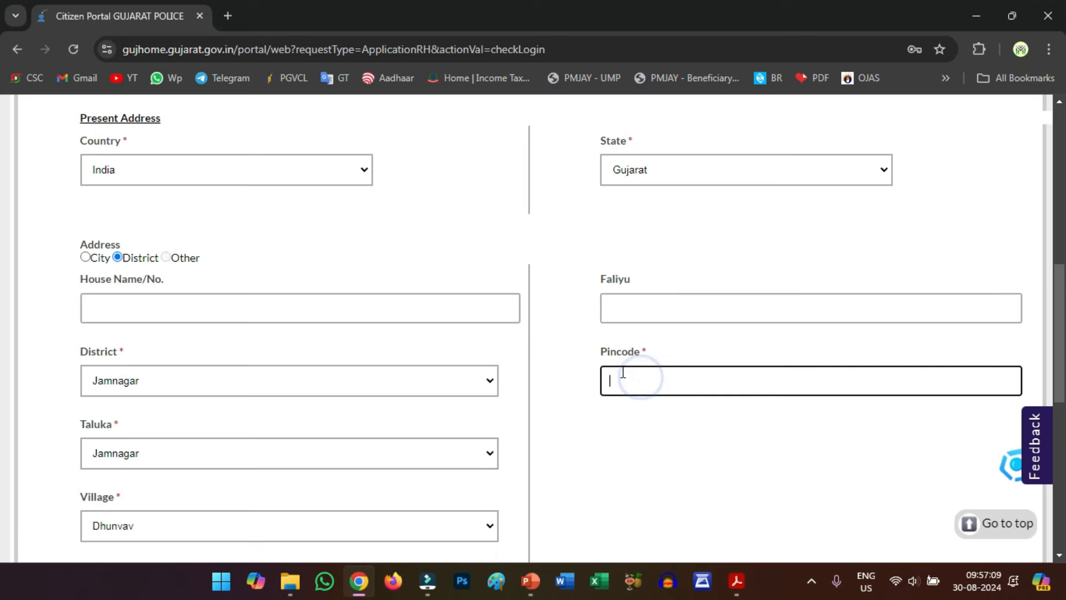
scroll(621, 372, down, 5)
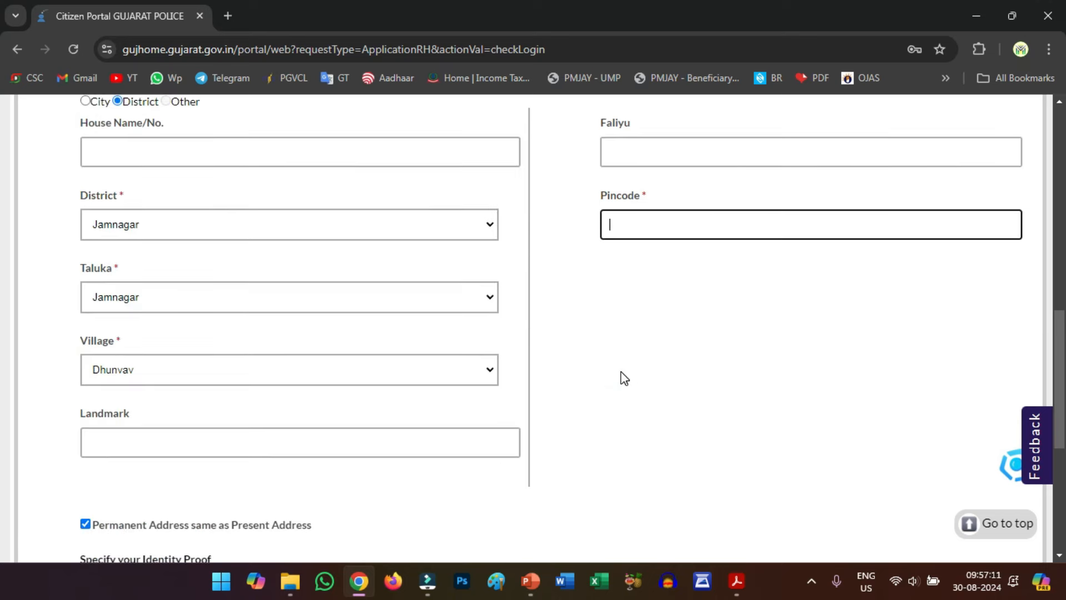
scroll(422, 293, up, 4)
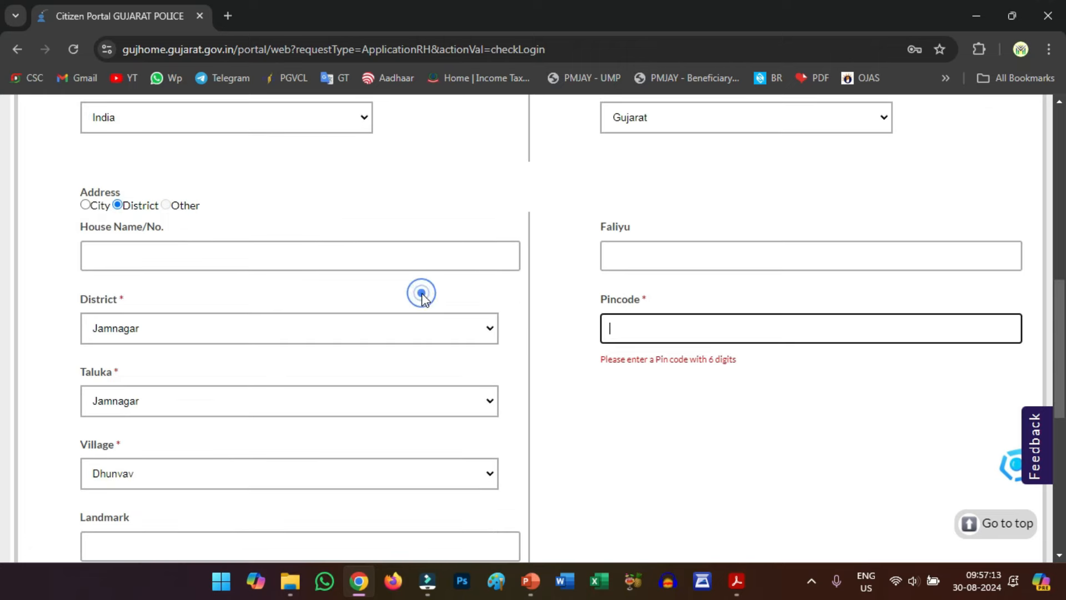
scroll(483, 347, down, 3)
scroll(485, 348, down, 1)
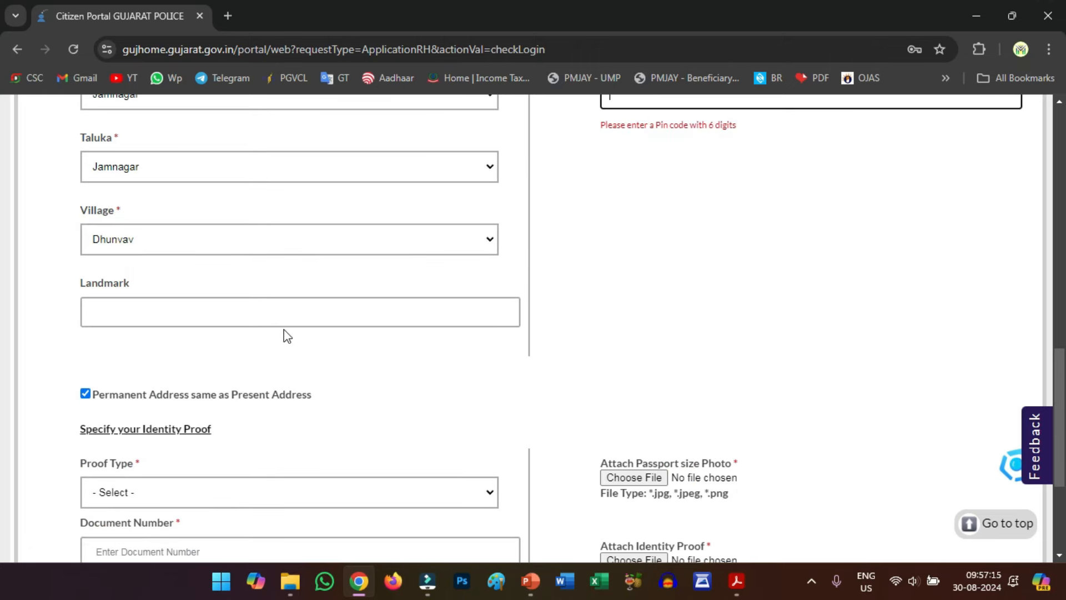
click(283, 317)
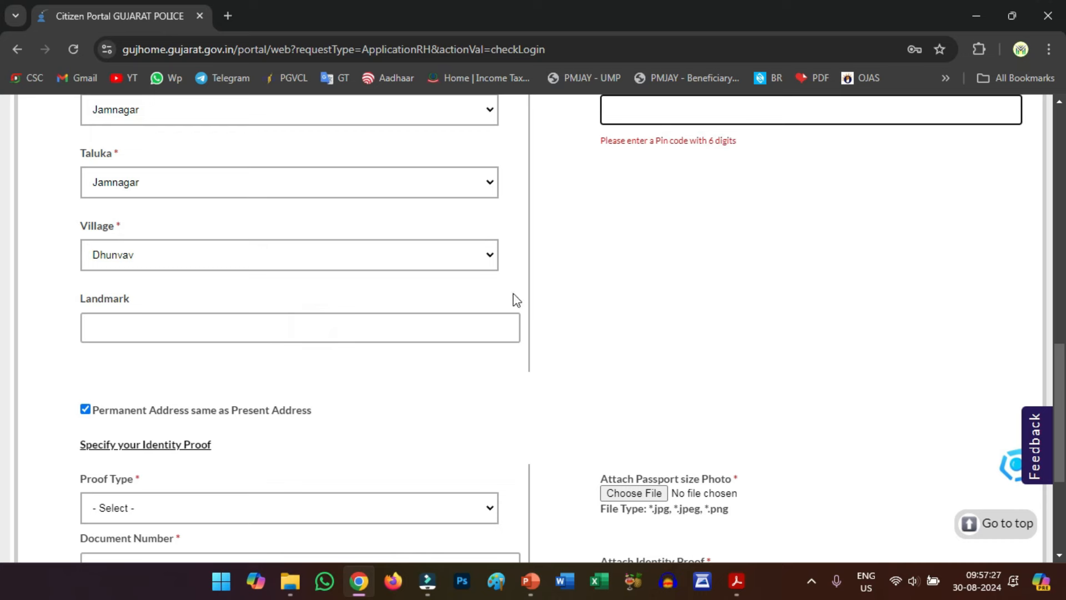
Choose Adhar Card as the identity proof type for the applicant
scroll(392, 322, down, 4)
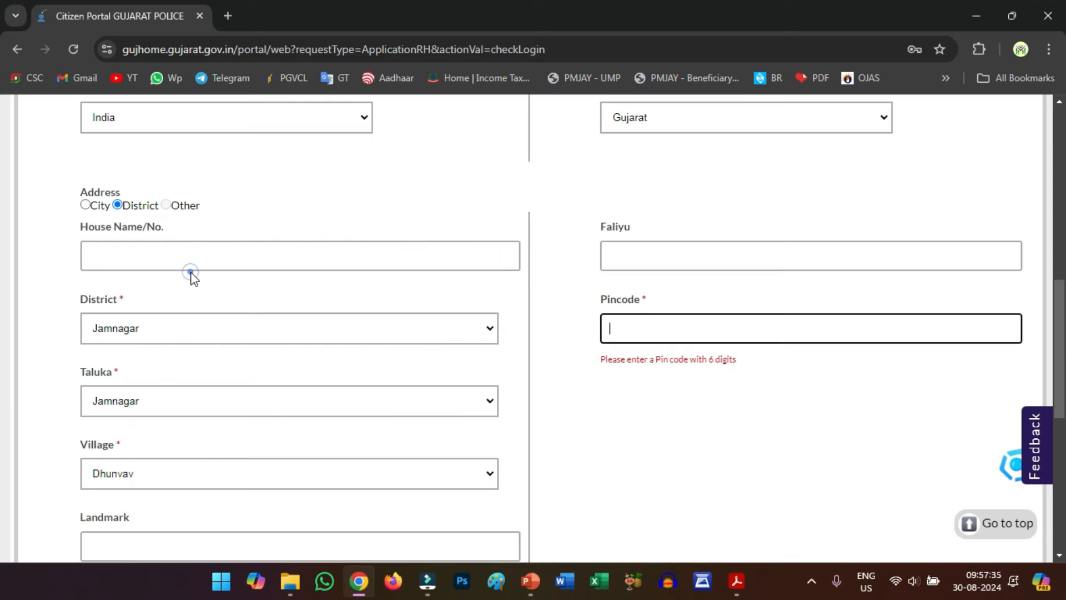
click(191, 268)
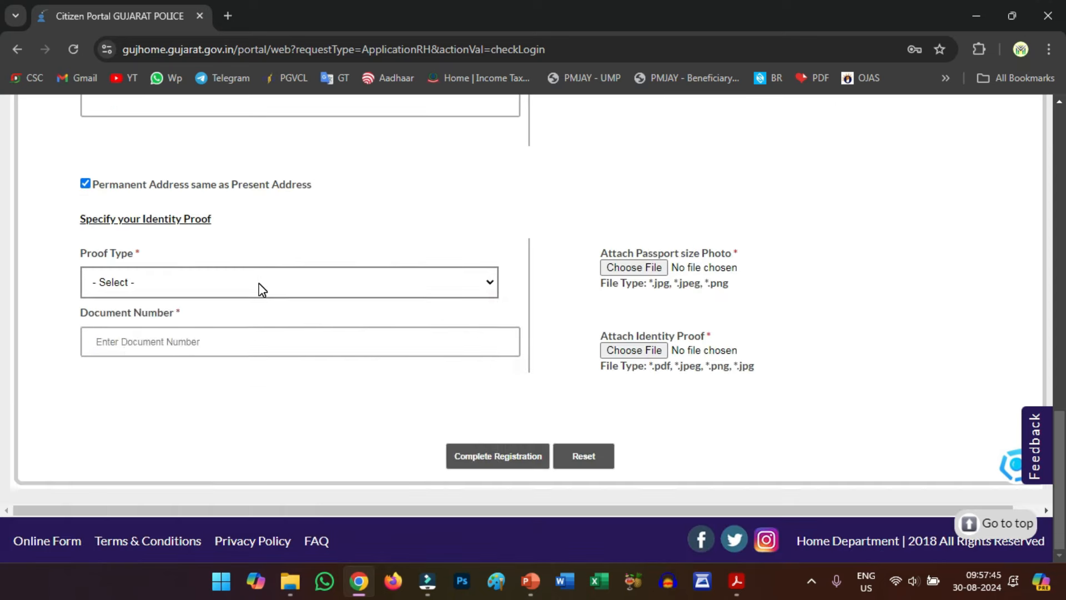
click(261, 288)
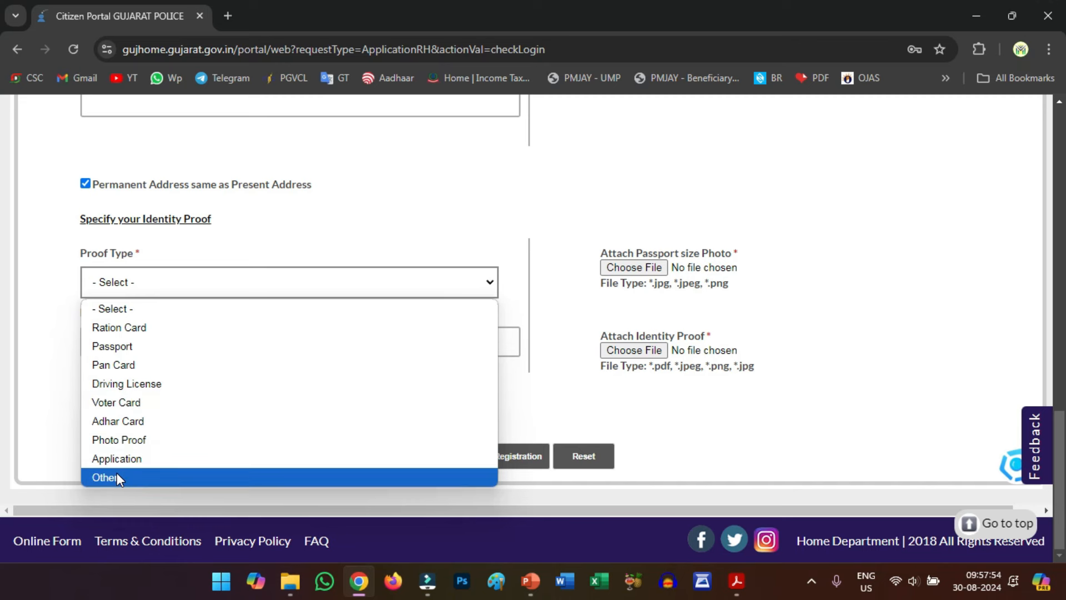
click(119, 422)
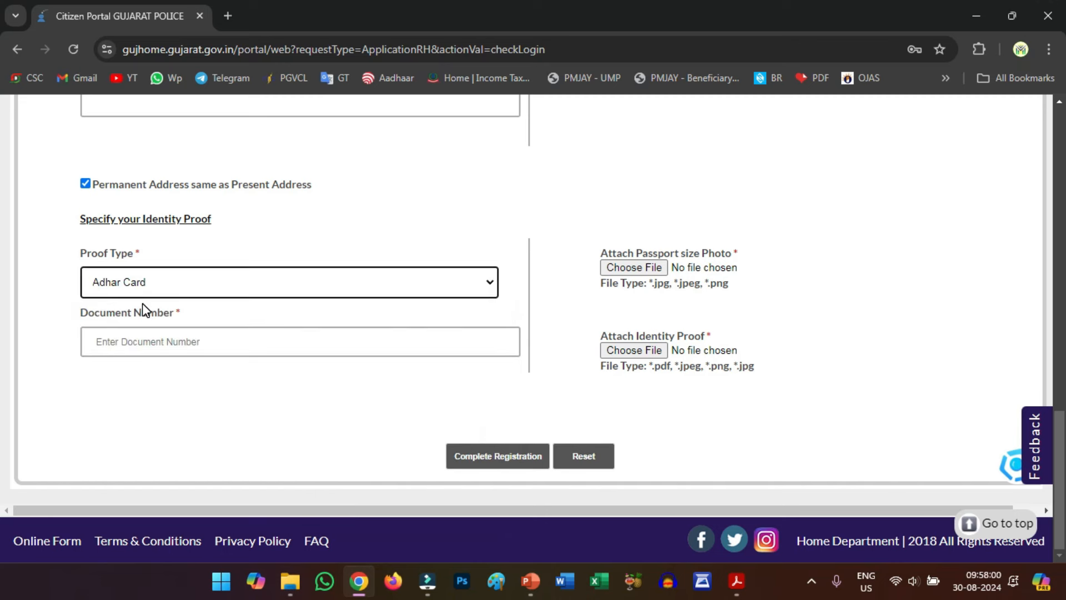
Show the separate permanent address fields and restore the option making the permanent address the same as the present address
click(167, 344)
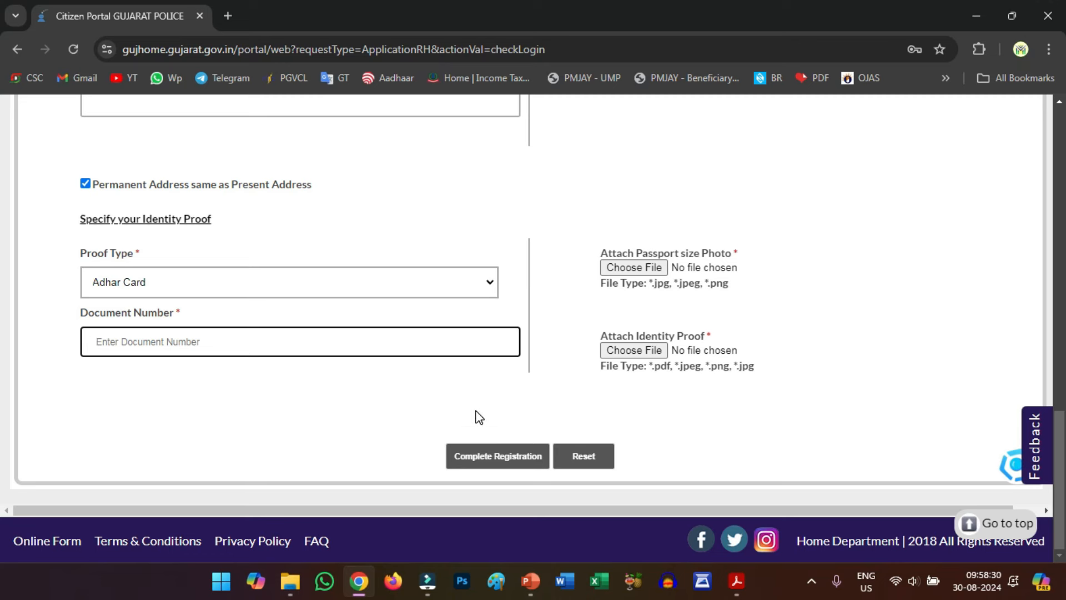
click(87, 185)
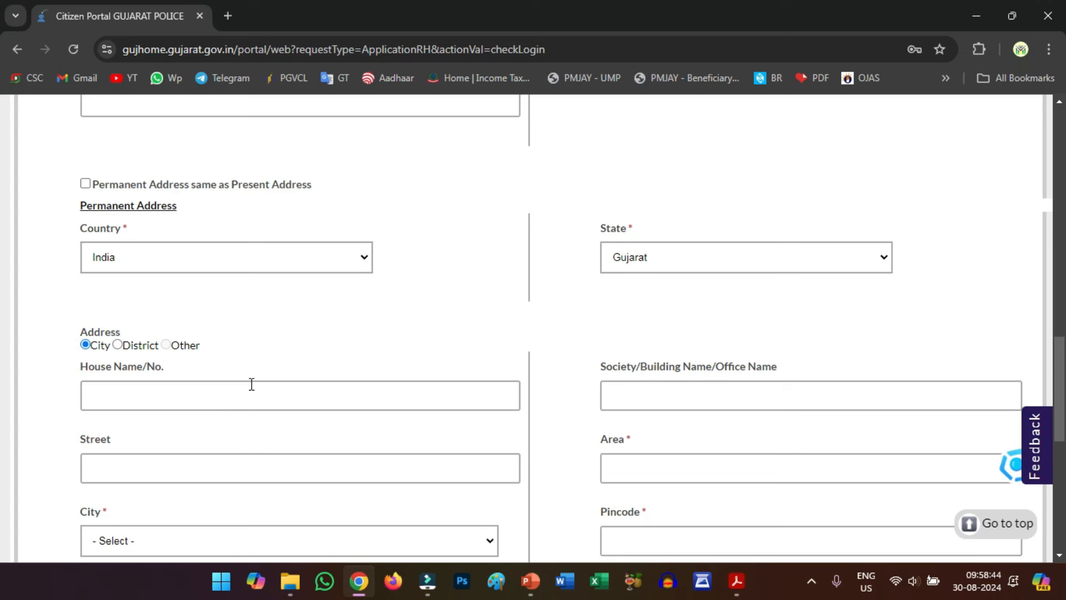
click(85, 183)
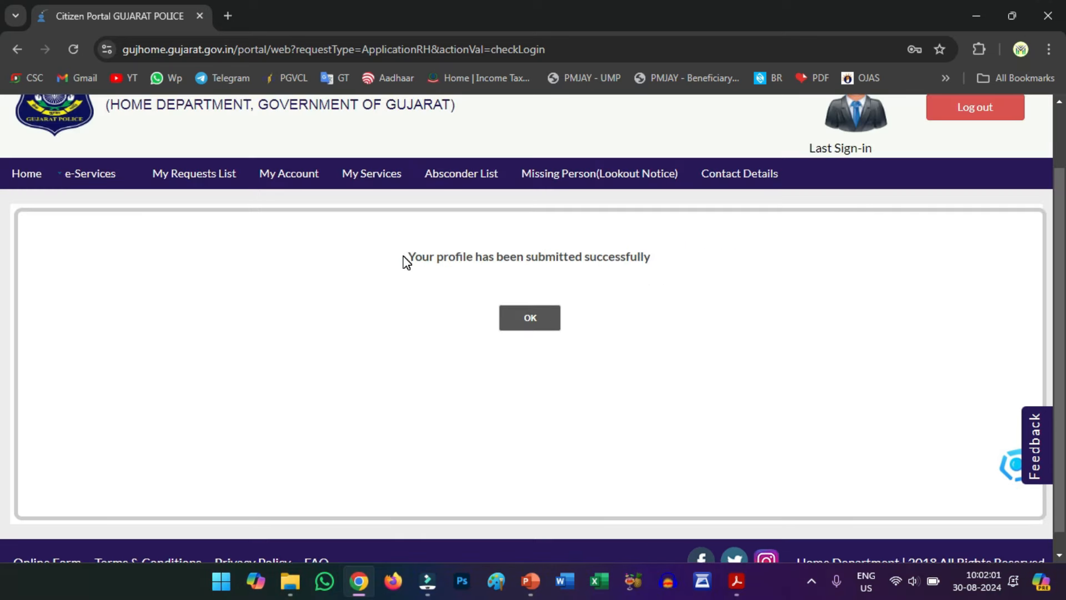
Read the profile submission message and acknowledge it
drag(410, 255, 646, 249)
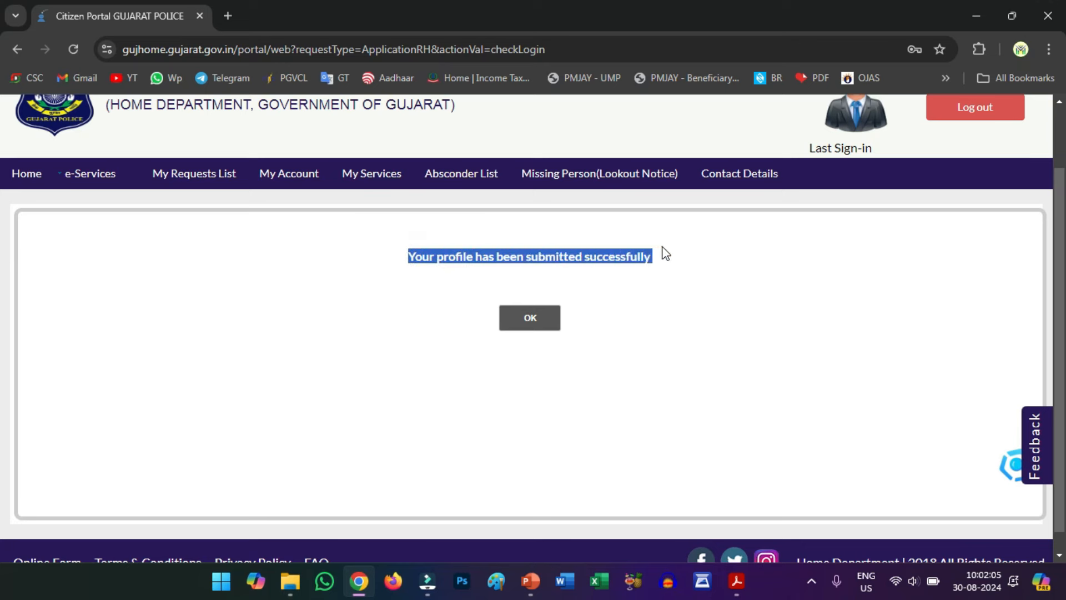
click(671, 250)
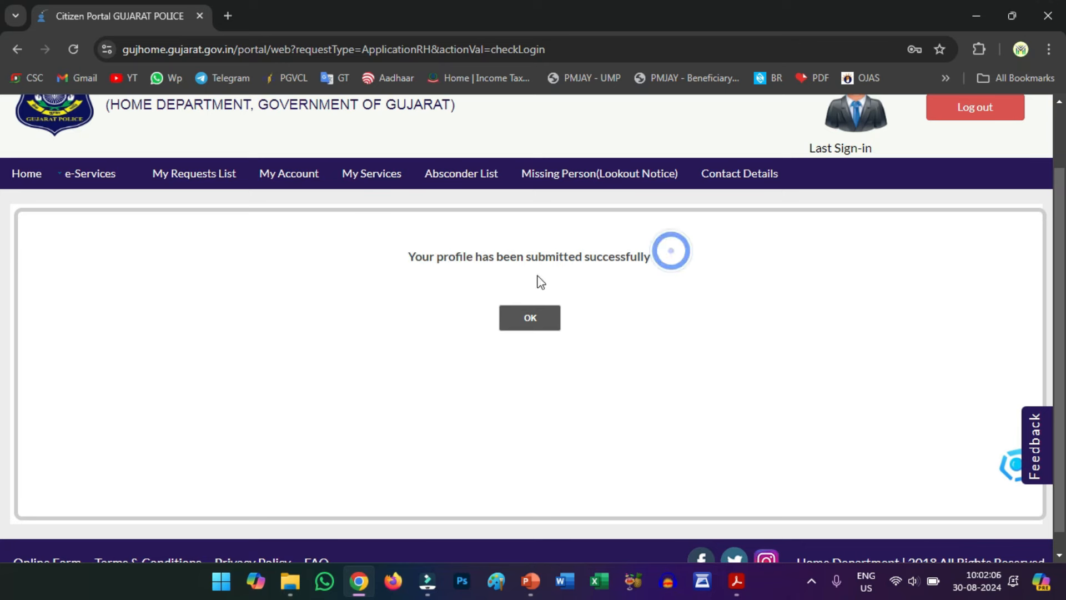
click(531, 322)
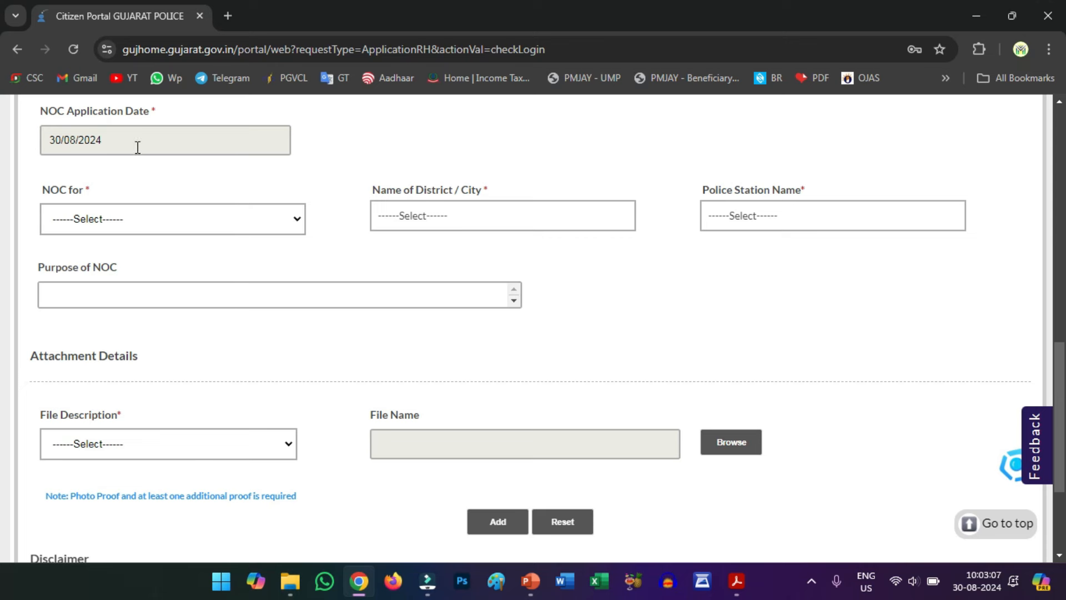
Check the NOC application date and set what the NOC is for to Other
triple_click(73, 139)
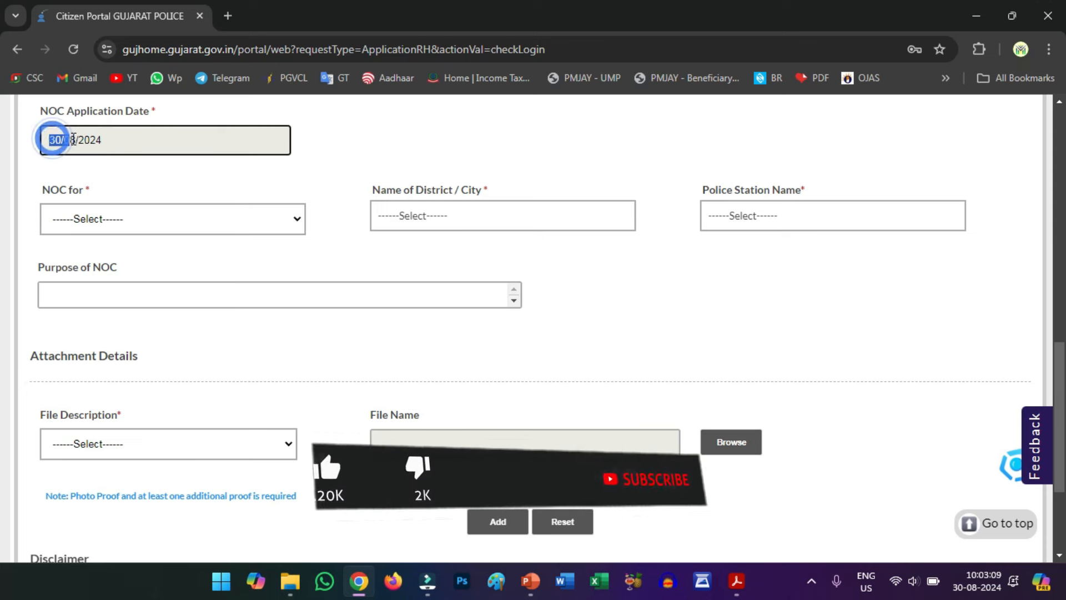
click(140, 216)
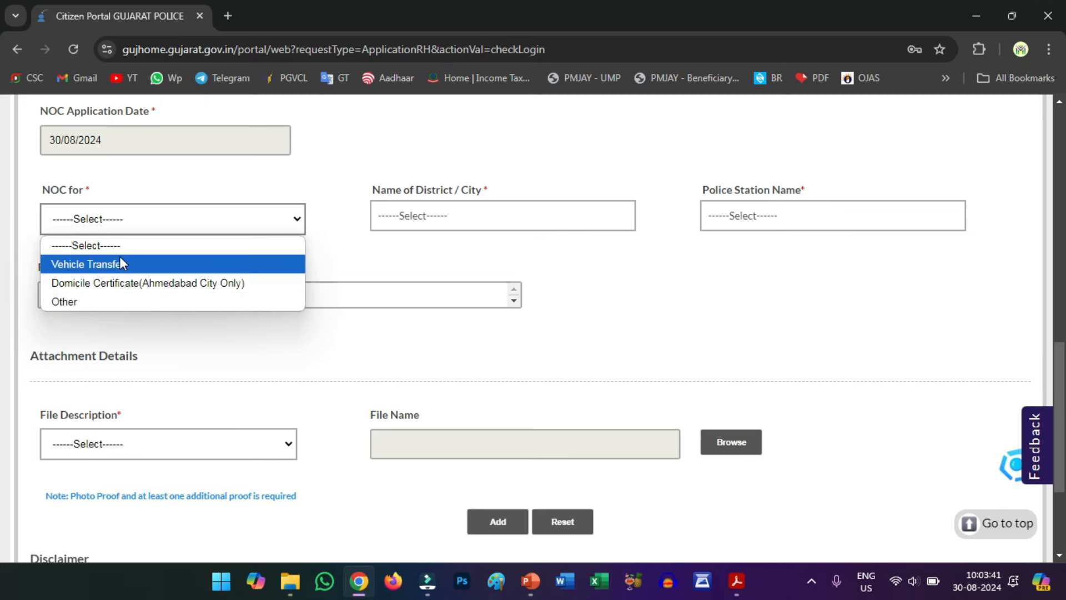
click(67, 301)
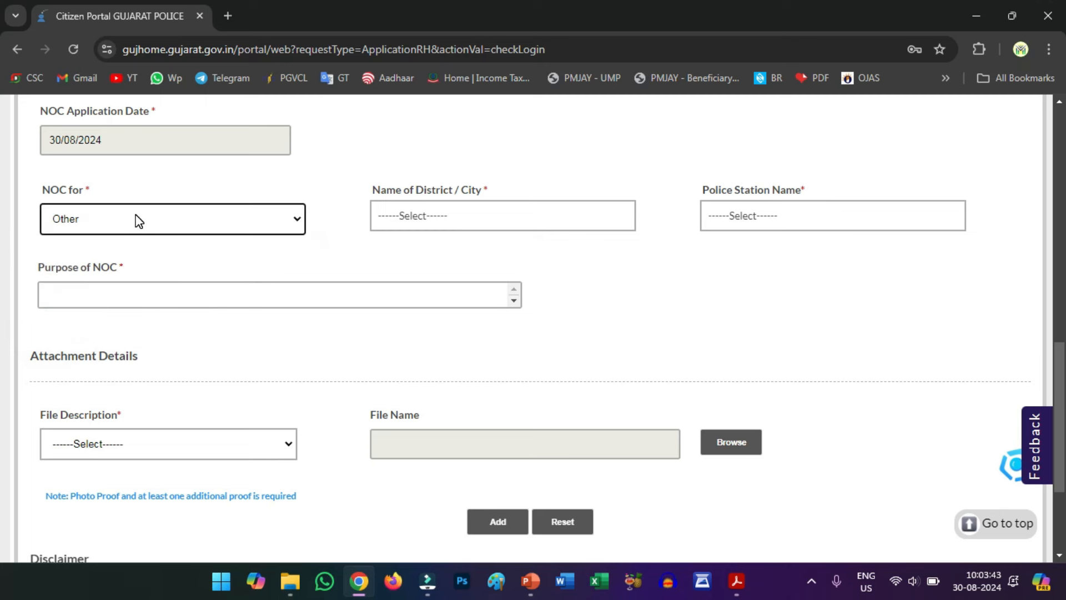
Set the NOC's district to Jamnagar and its police station to Panch A-Division,Jamnagar
click(423, 218)
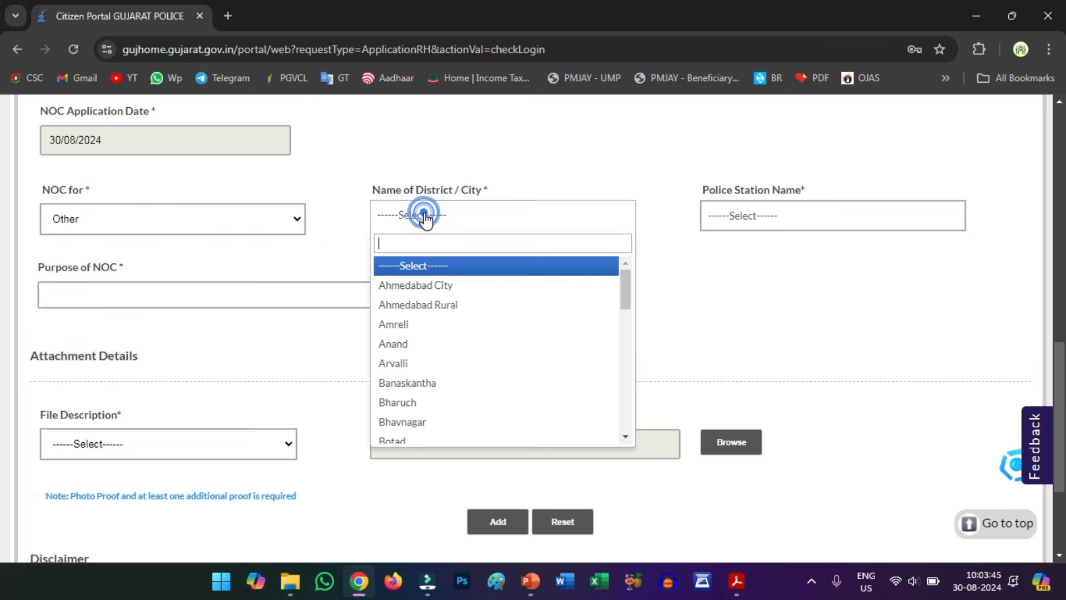
scroll(421, 327, down, 3)
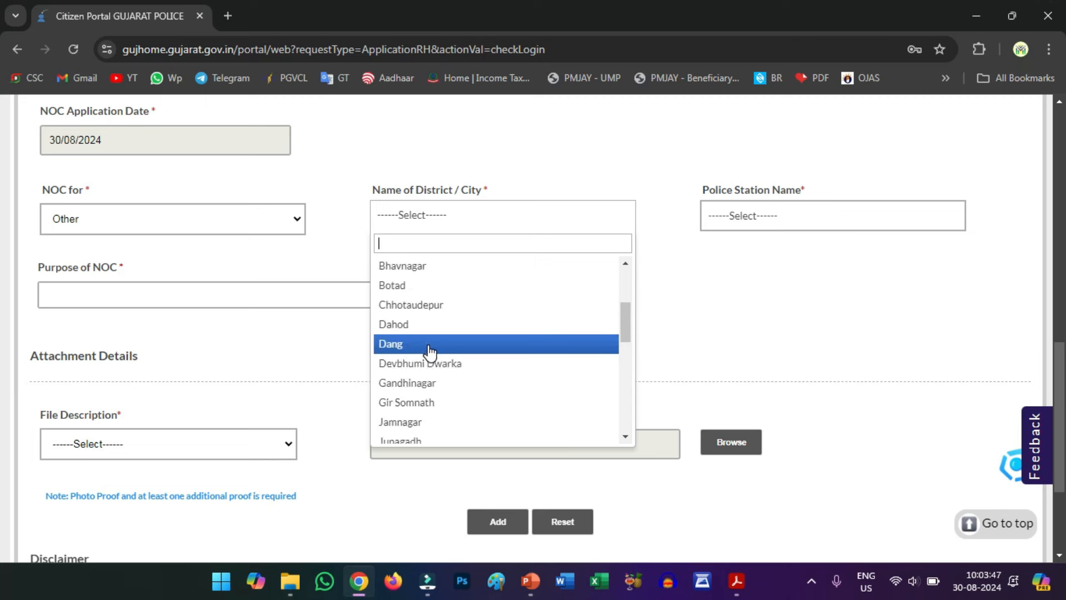
click(418, 355)
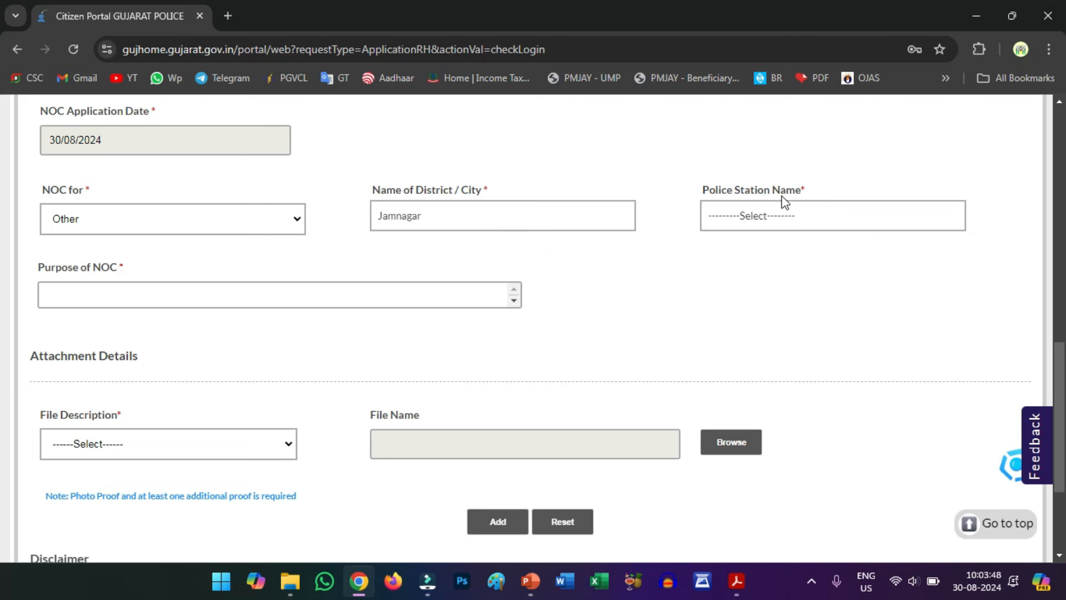
click(741, 221)
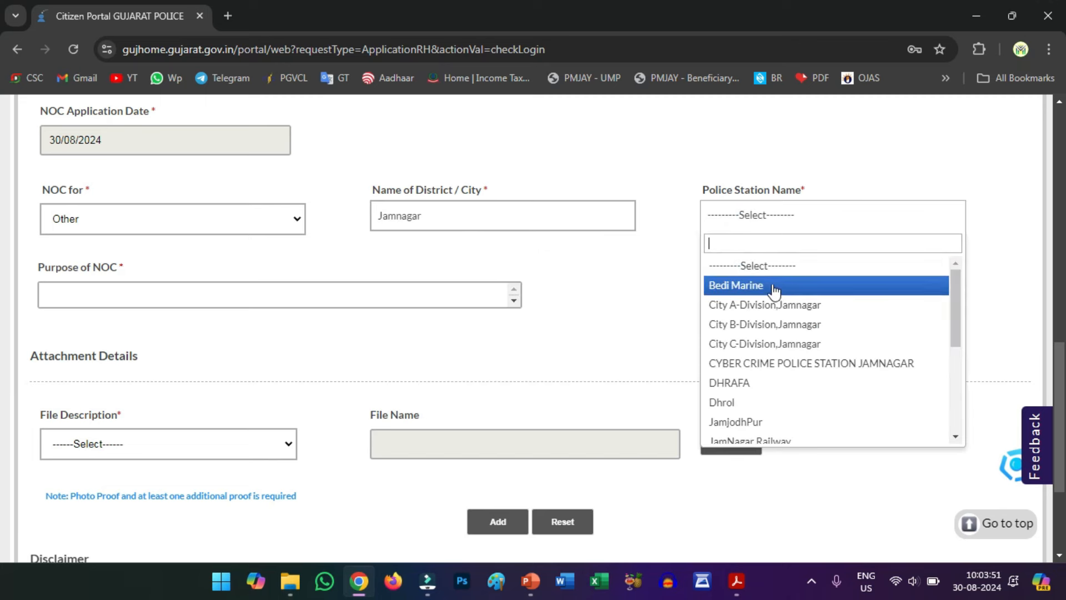
scroll(780, 316, down, 4)
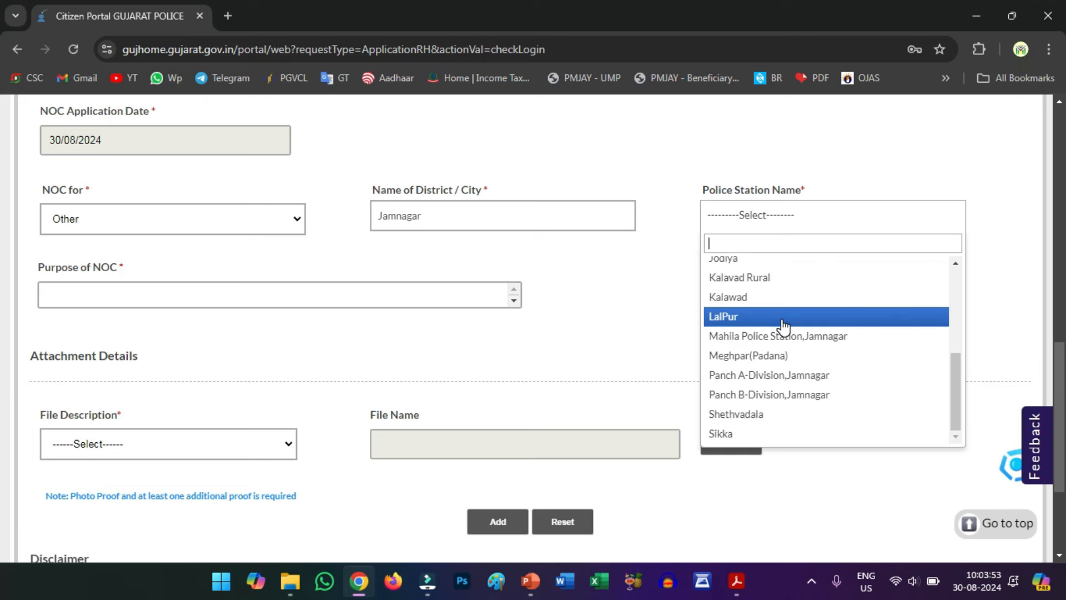
click(769, 375)
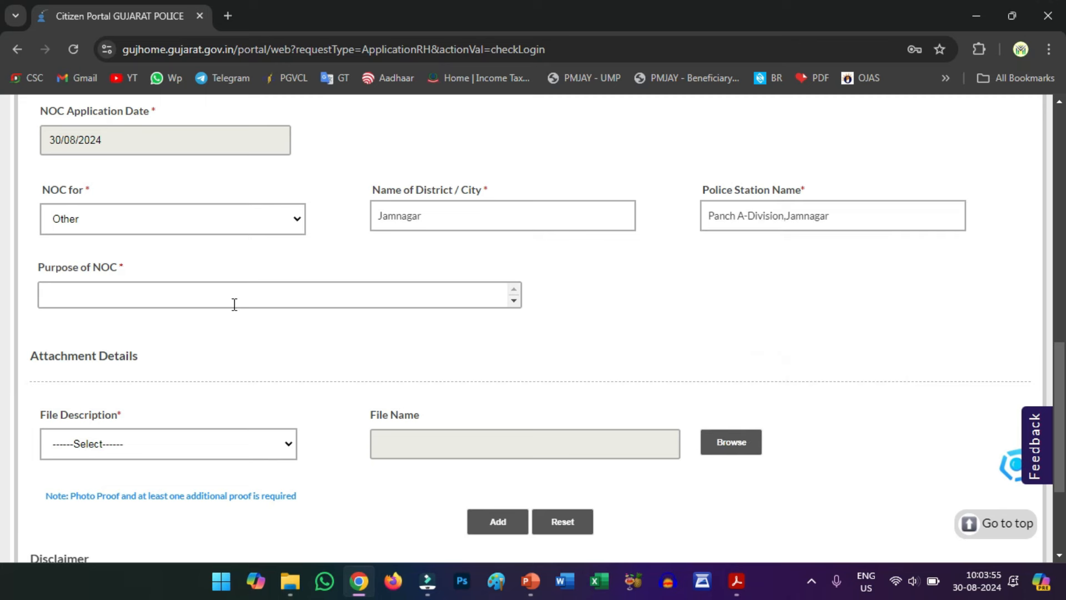
Go over the Purpose of NOC field and choose Adhar Card as the attachment's file description
click(168, 303)
click(131, 443)
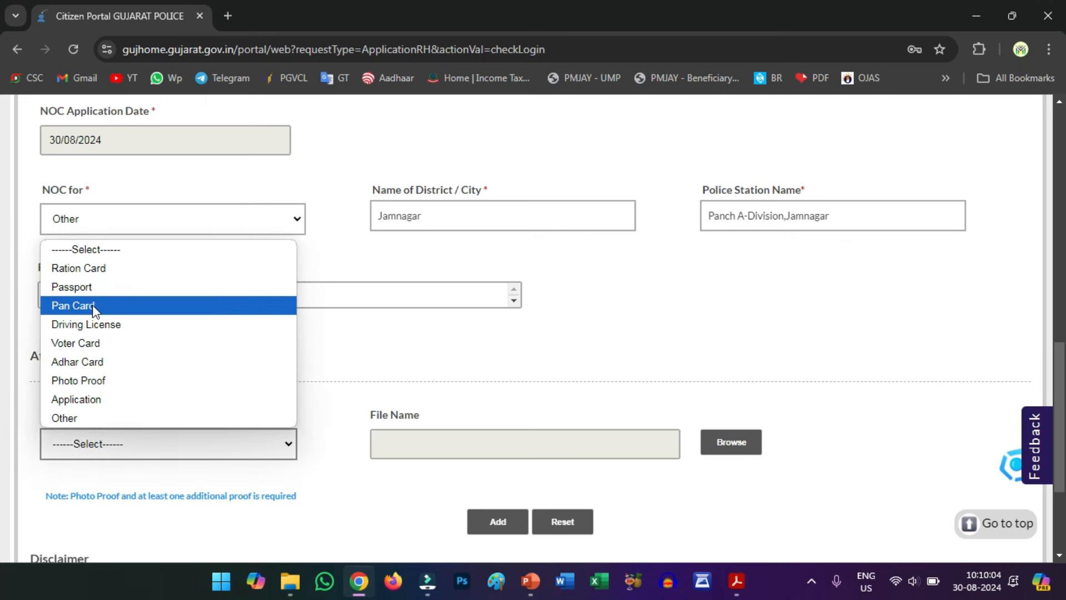
click(106, 365)
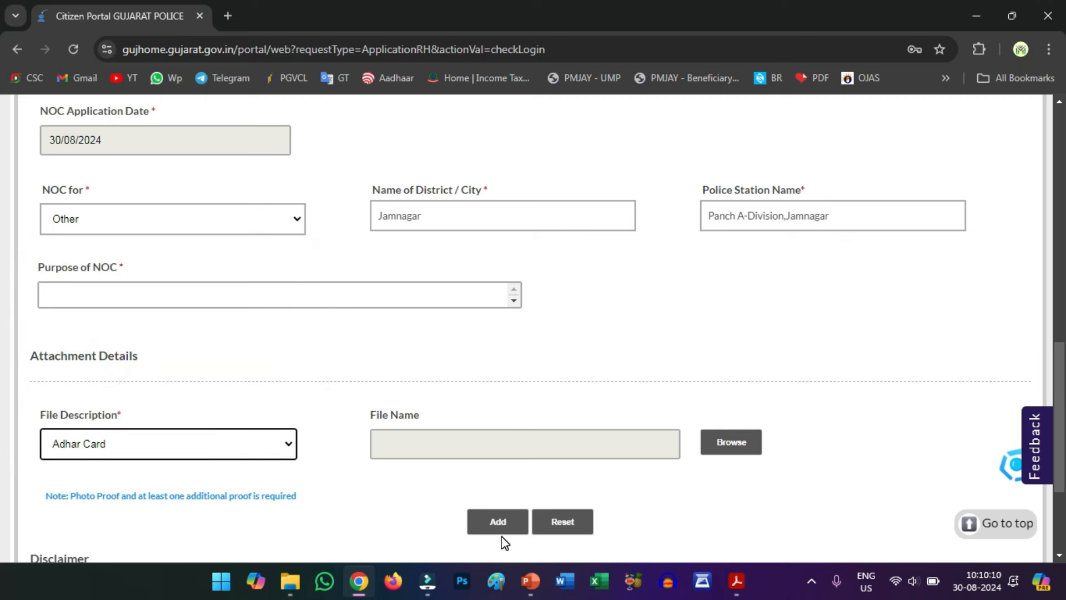
Agree to the disclaimer declaration and submit the NOC application
scroll(457, 439, down, 3)
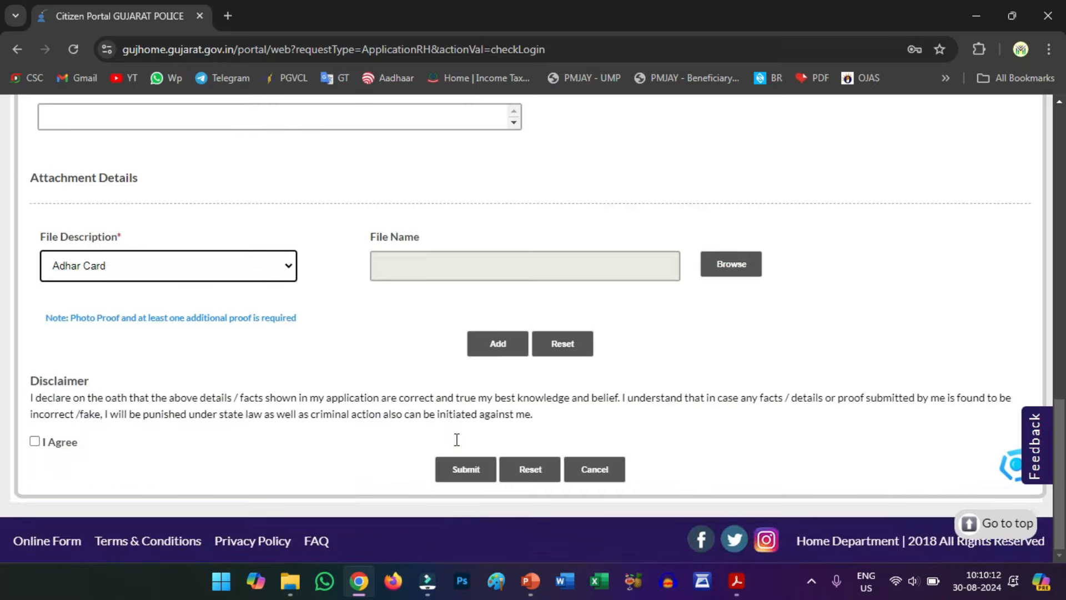
click(34, 441)
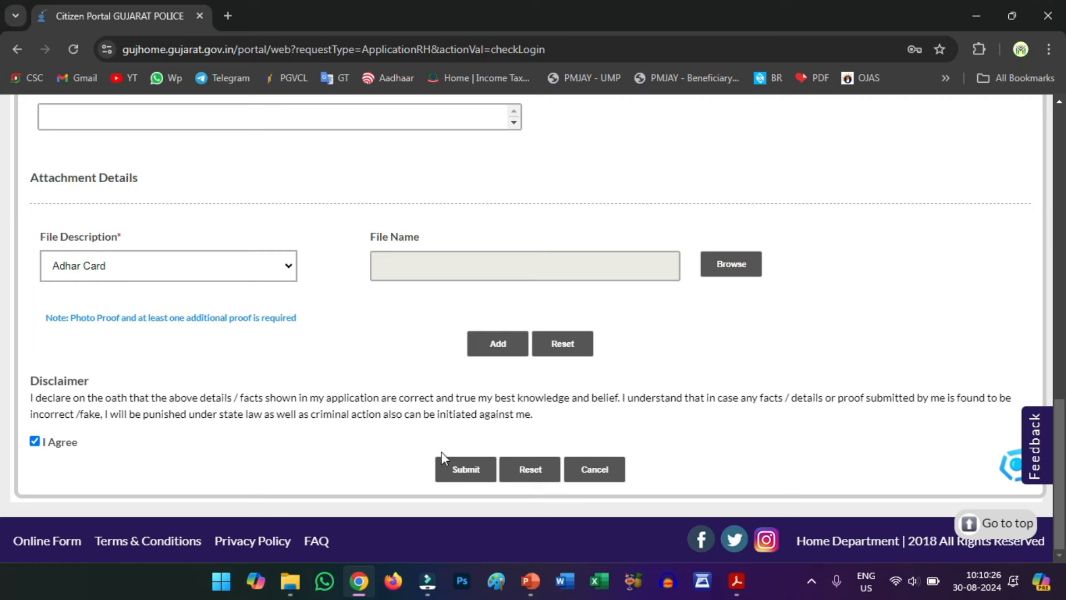
click(465, 472)
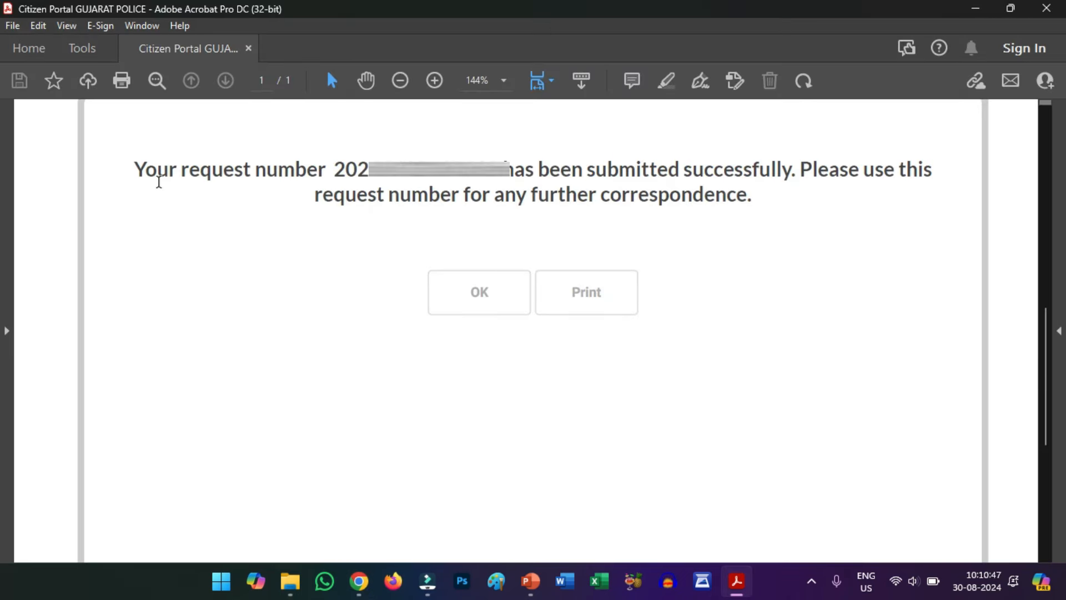
Examine the submission message and request number in the saved confirmation PDF in Adobe Acrobat, down to the page footer
click(136, 165)
drag(136, 165, 750, 201)
click(782, 214)
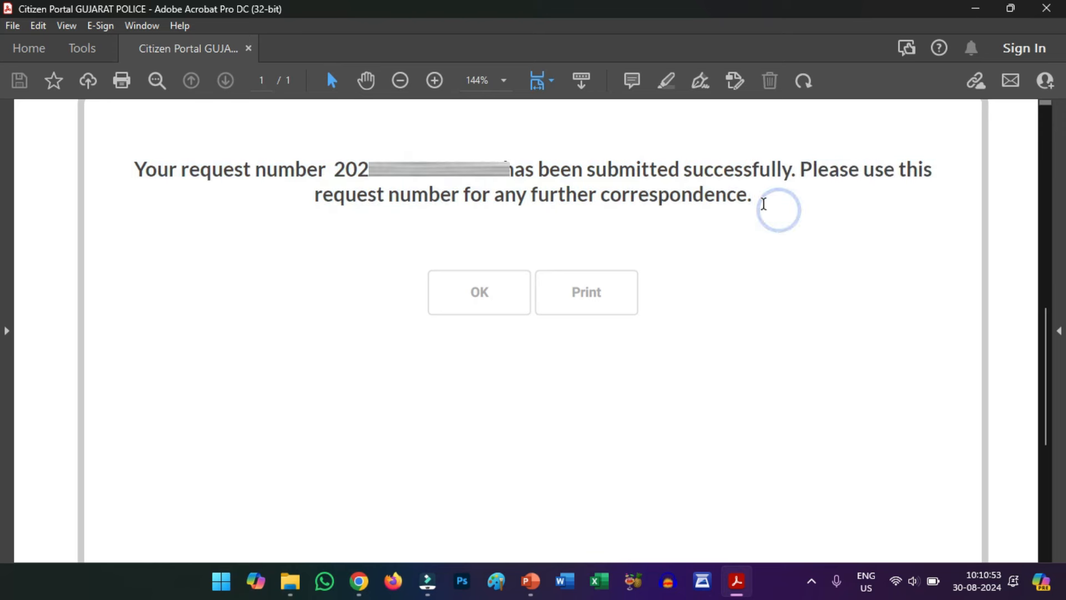
drag(335, 169, 508, 169)
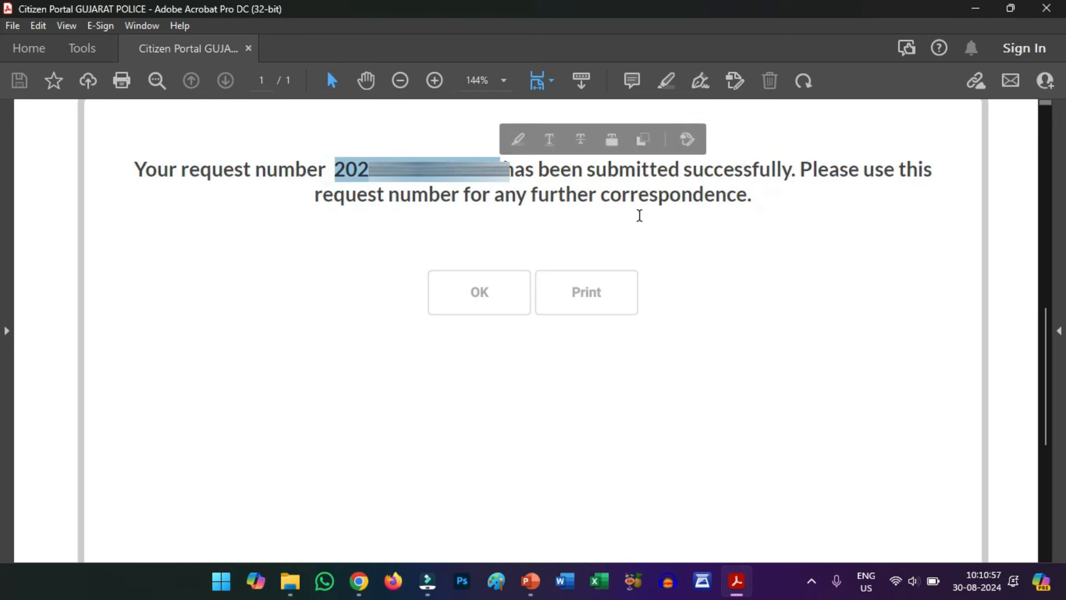
click(626, 215)
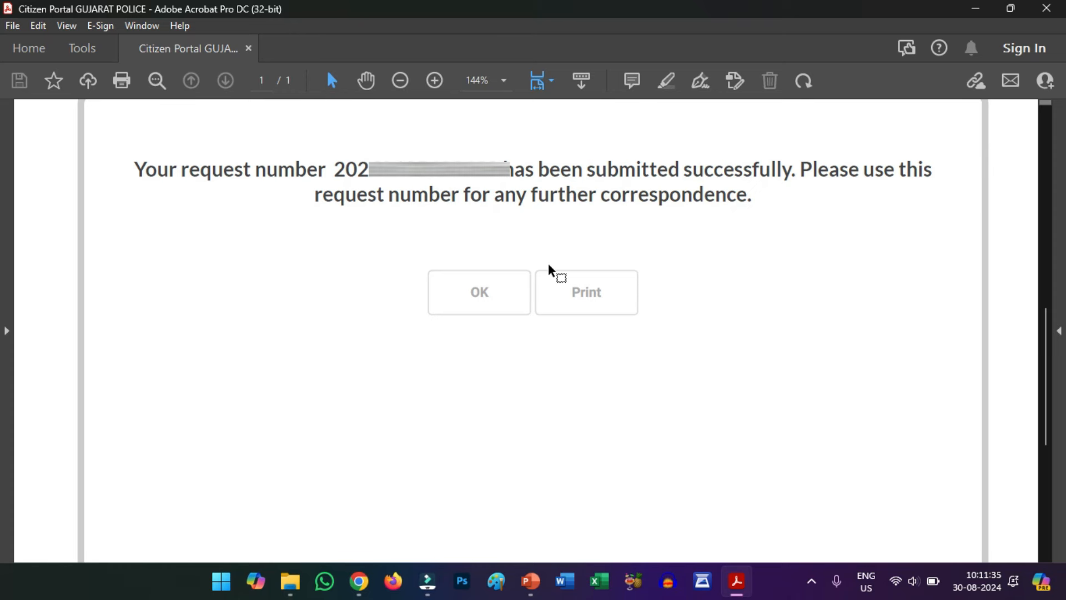
scroll(549, 265, down, 5)
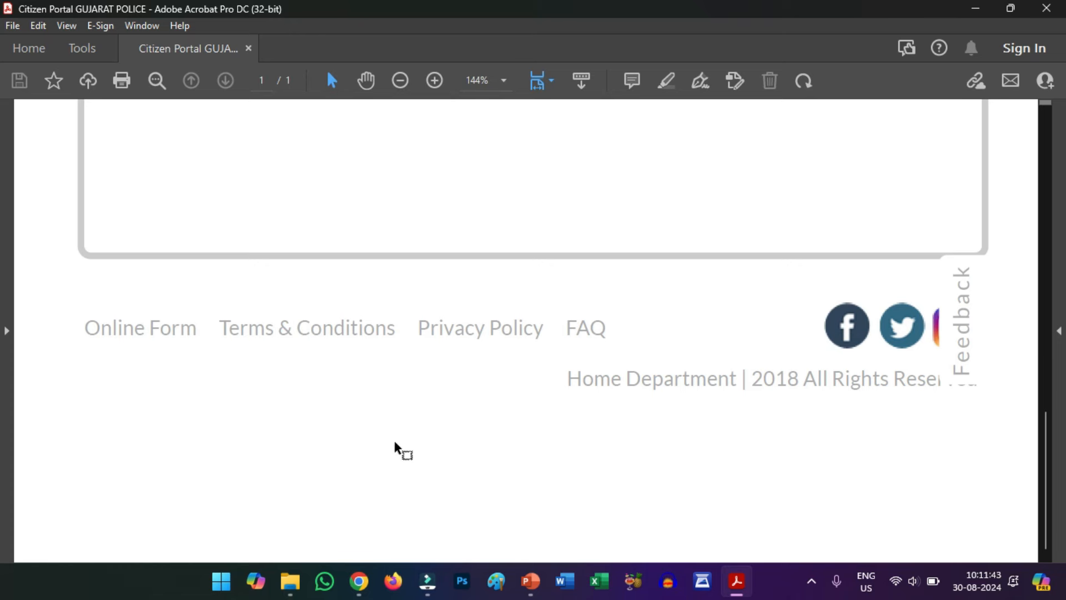
scroll(430, 386, up, 2)
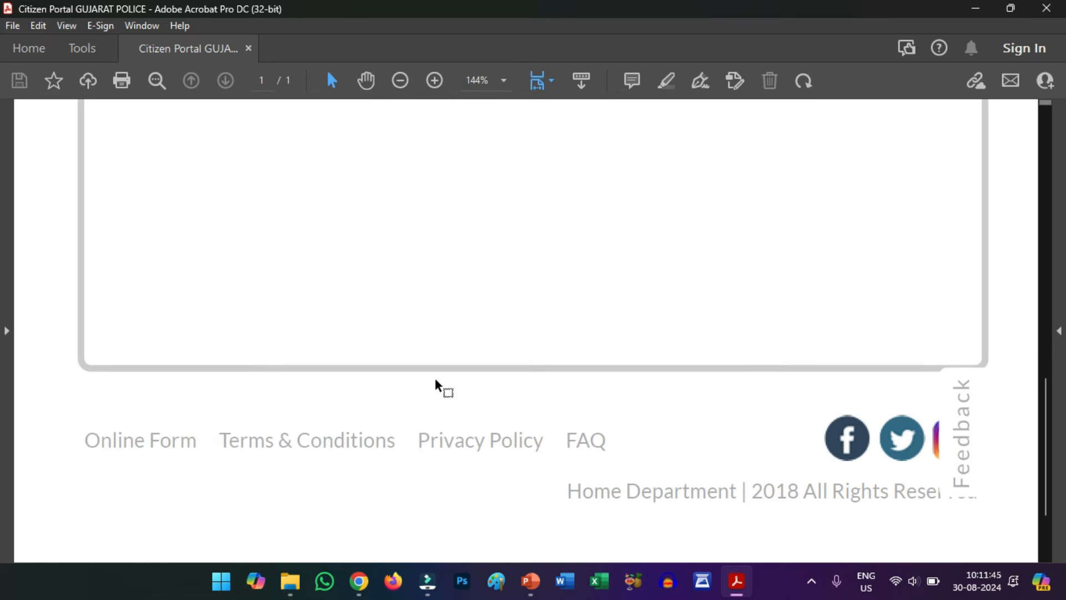